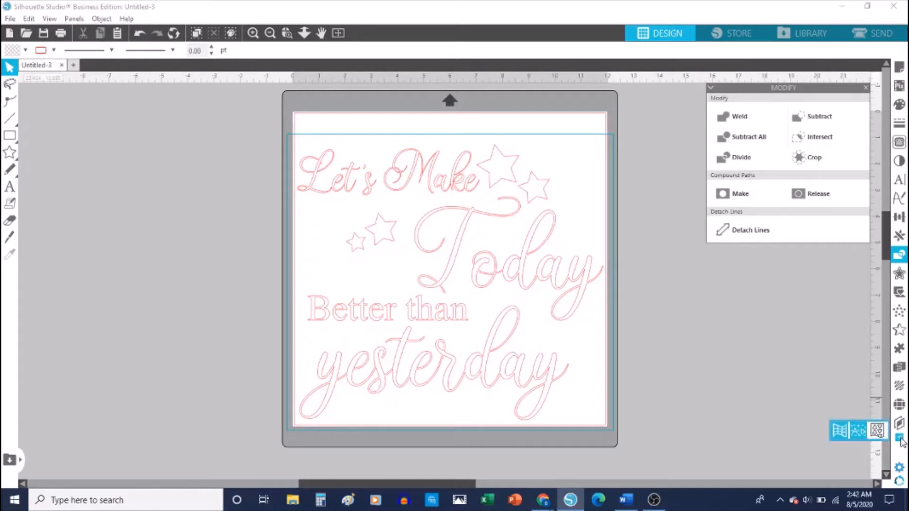
Open the Weed Settings and keep Horizontal as the weed line type
click(858, 435)
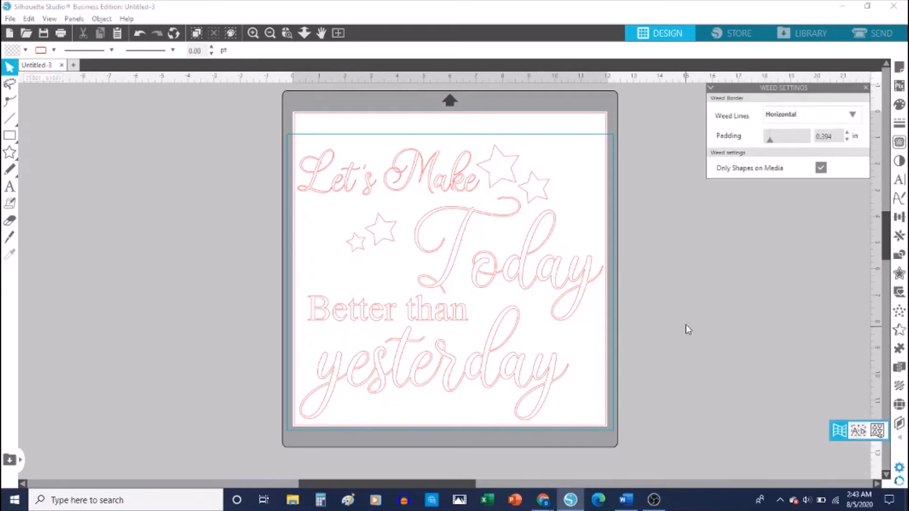
click(791, 116)
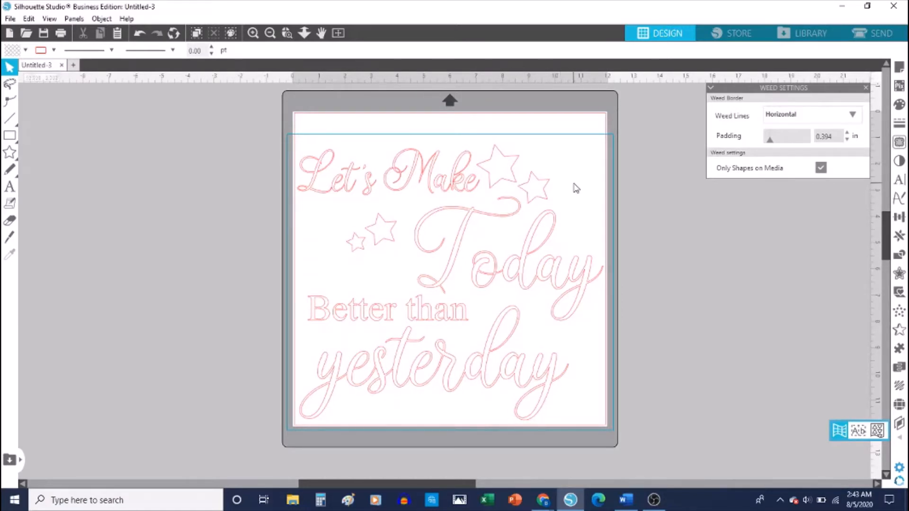
Group the "Let's Make" lettering with the two stars beside it and move the group up, clear of the "Today" lettering
click(422, 171)
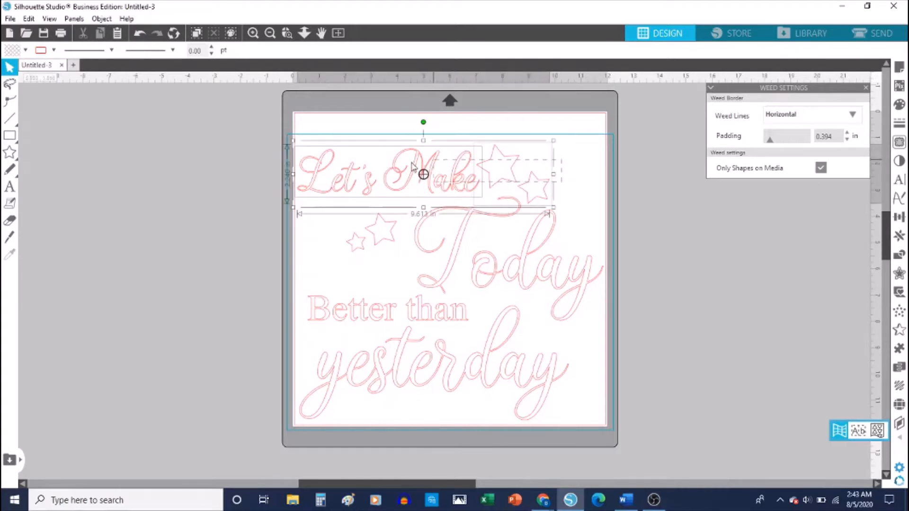
right_click(464, 176)
click(498, 342)
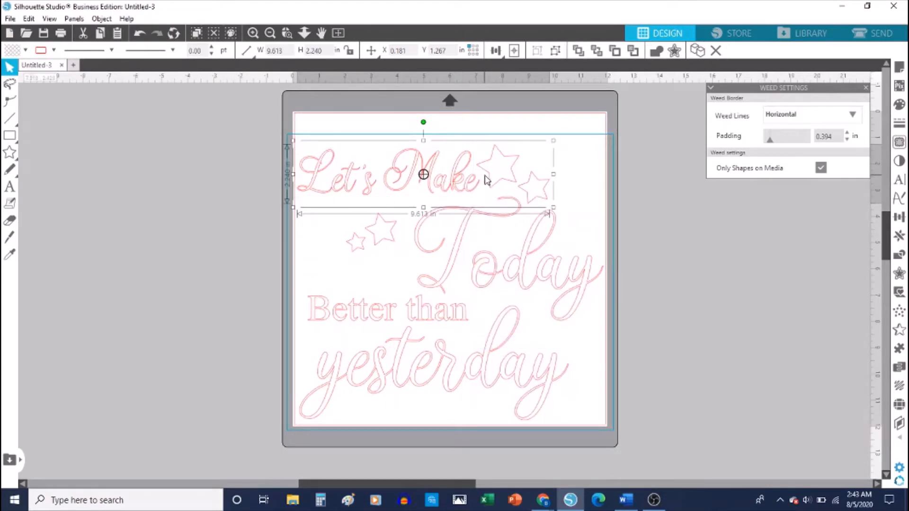
drag(487, 180, 486, 166)
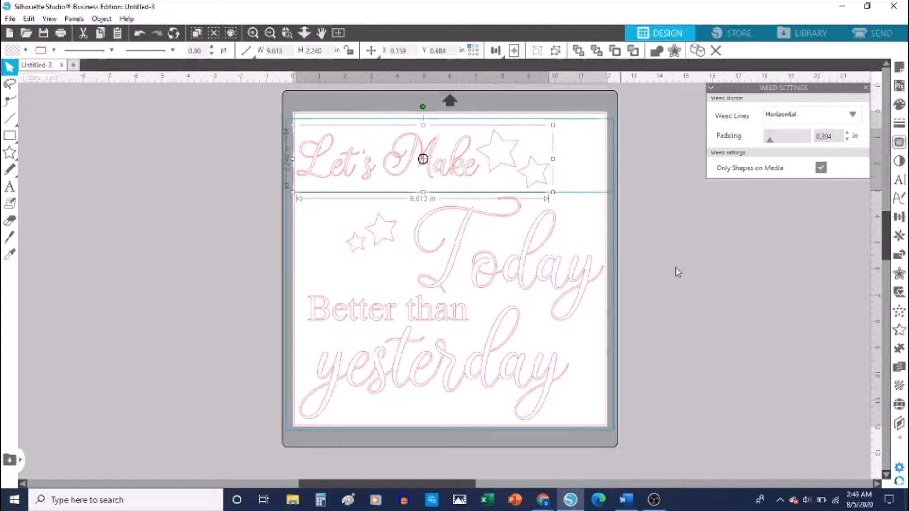
click(687, 286)
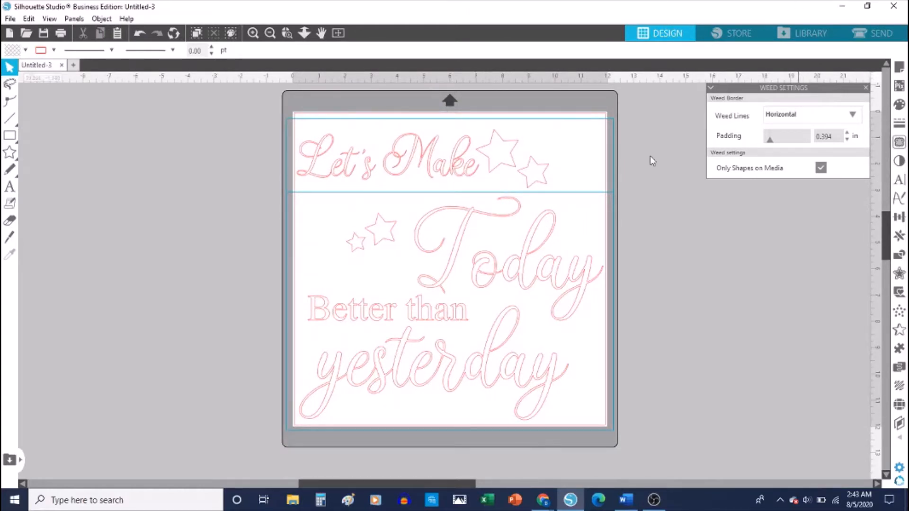
Set the weed lines to Vertical and move the lower three lines of lettering with their two stars rightward, partly off the mat
click(778, 117)
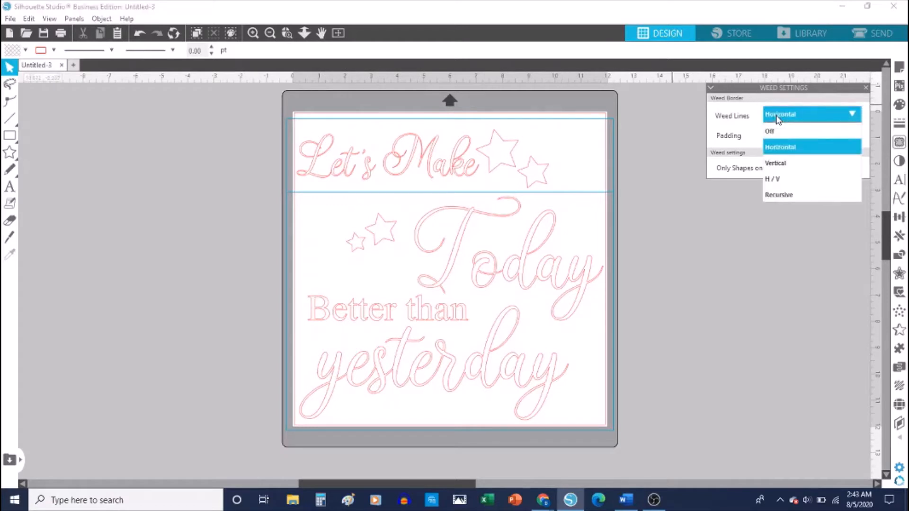
click(776, 163)
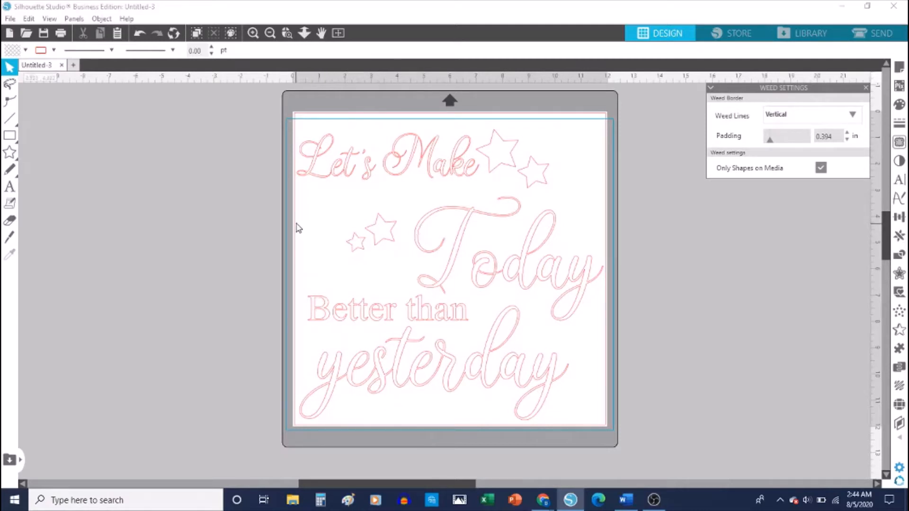
drag(296, 228, 526, 391)
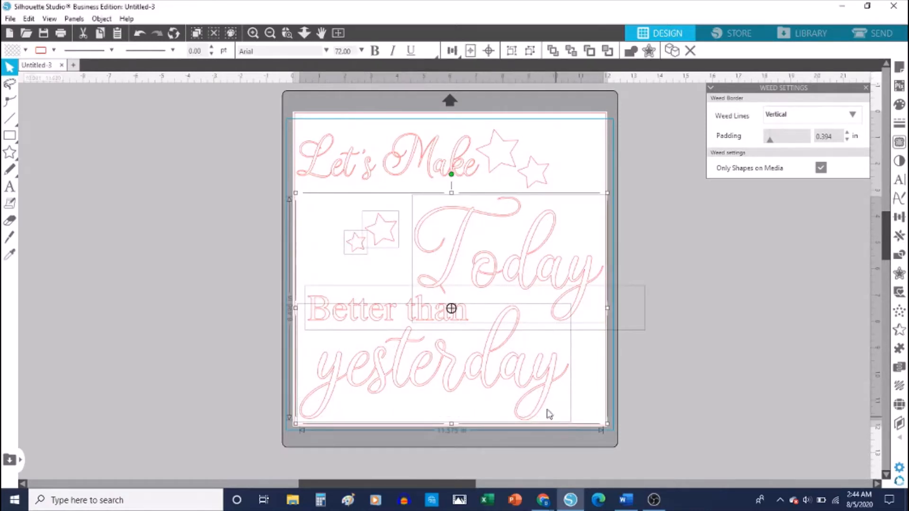
drag(482, 270, 721, 270)
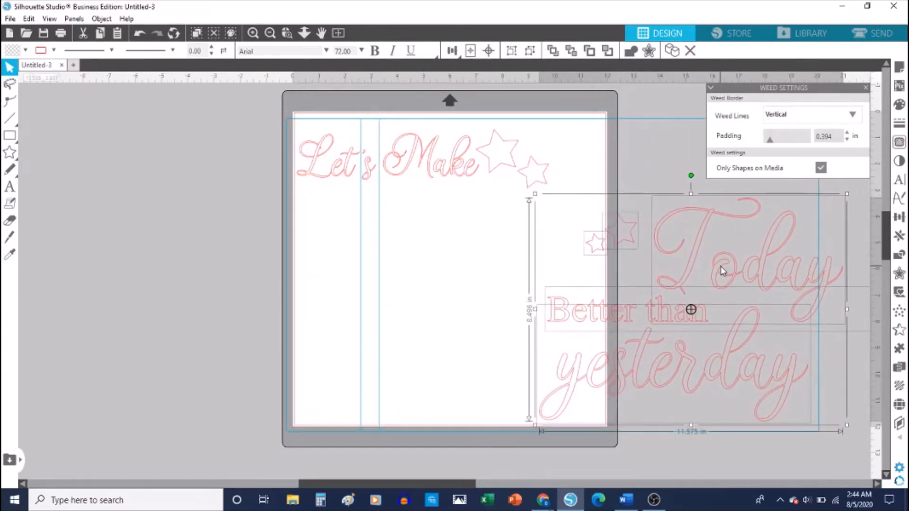
Ungroup the "Let's Make" lettering from its stars and shift the two stars slightly right of the word "Make"
click(480, 154)
right_click(480, 152)
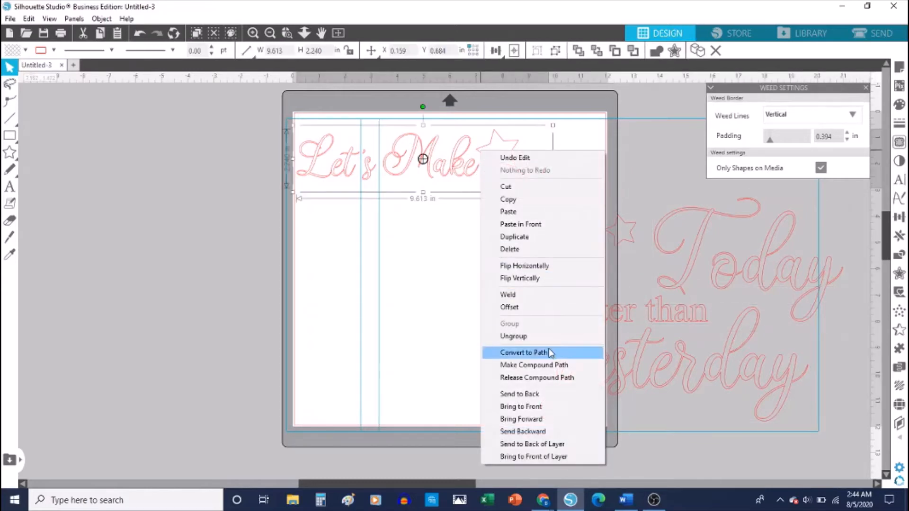
click(548, 337)
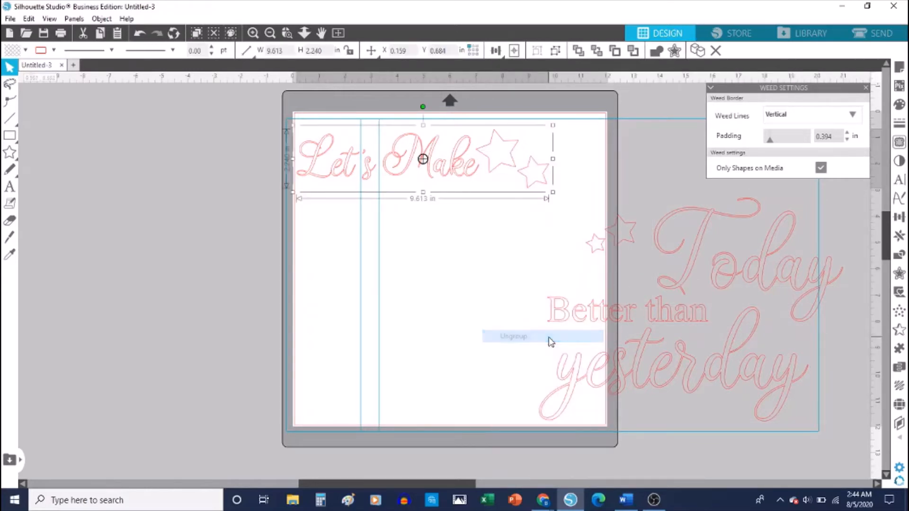
click(600, 177)
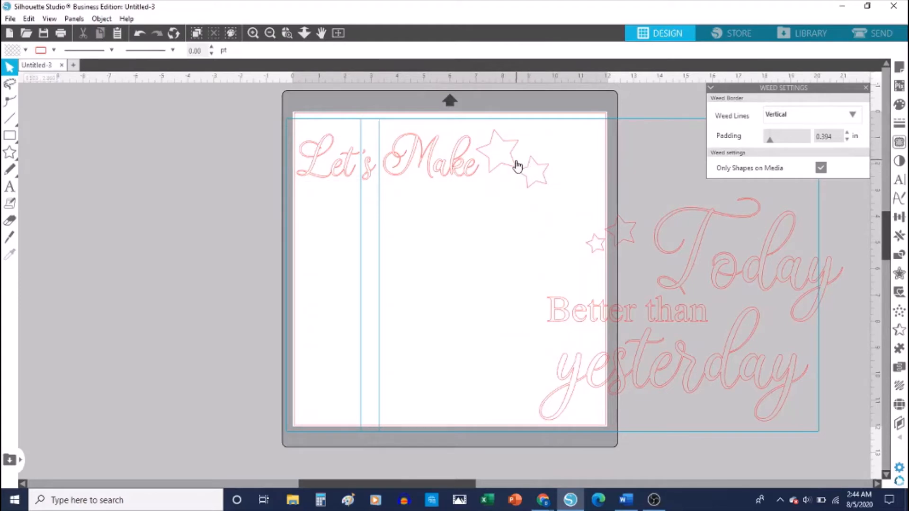
drag(515, 160, 523, 160)
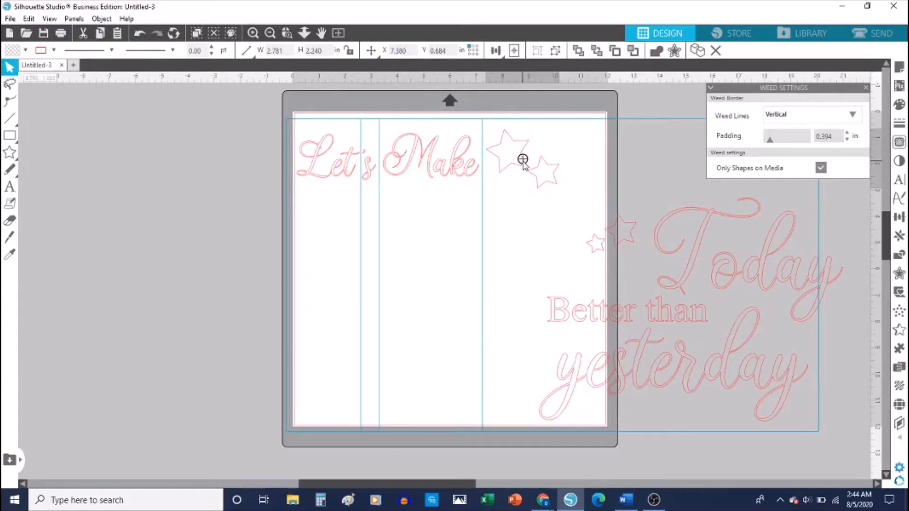
Undo the star shift, the ungrouping and the move of the lower lettering
key(ctrl+z)
key(ctrl+z)
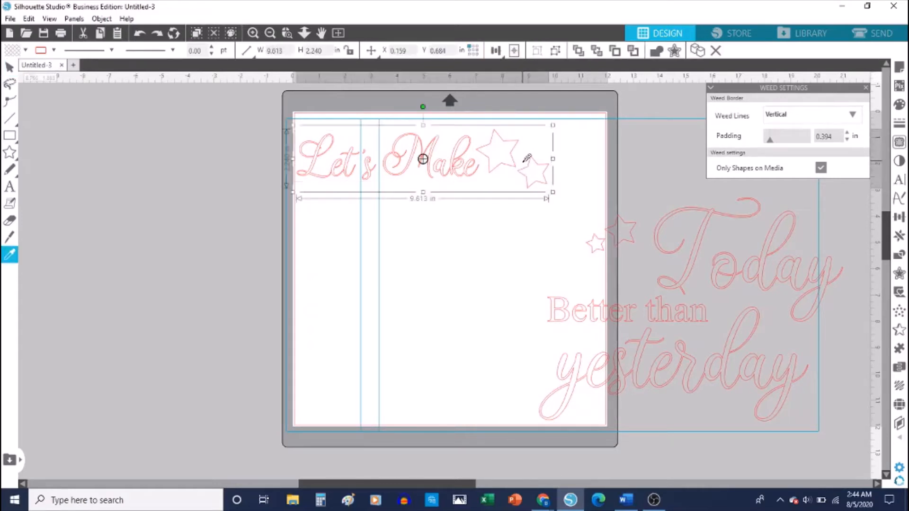
drag(692, 308, 451, 308)
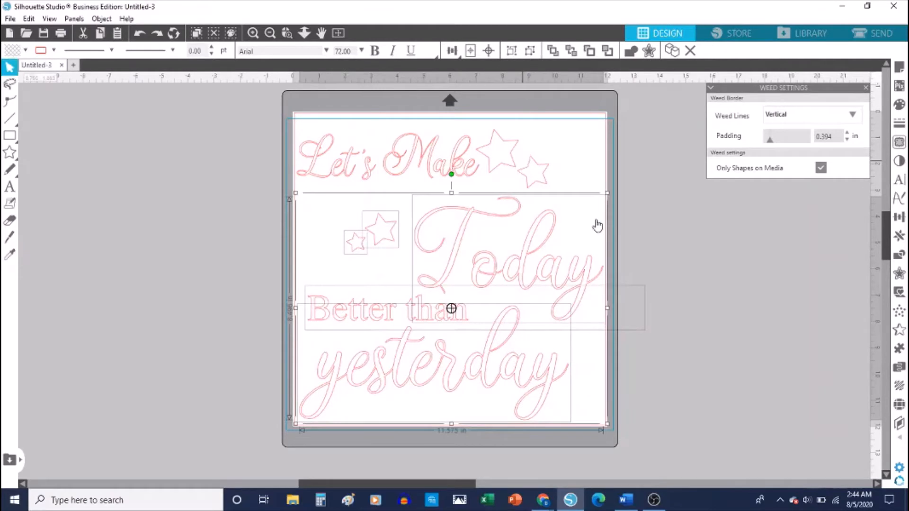
click(702, 293)
Set the weed line type to H / V
click(810, 117)
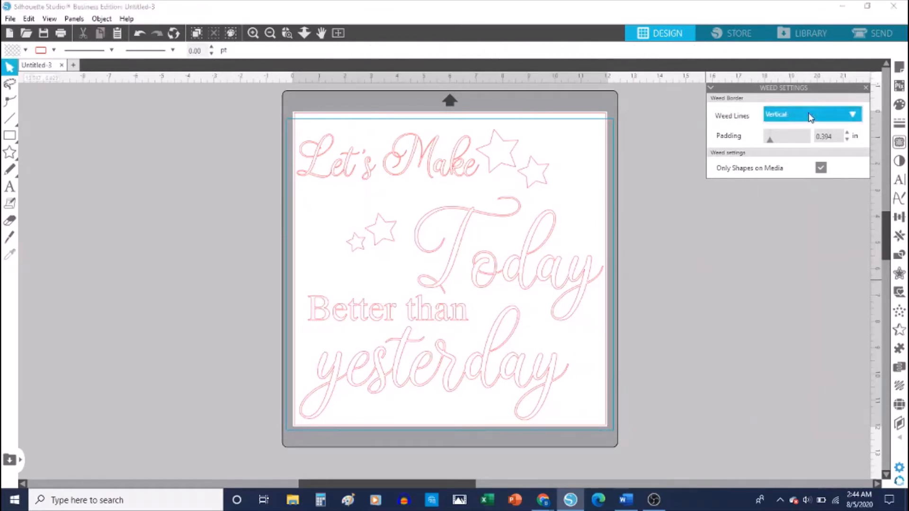
click(812, 118)
click(799, 118)
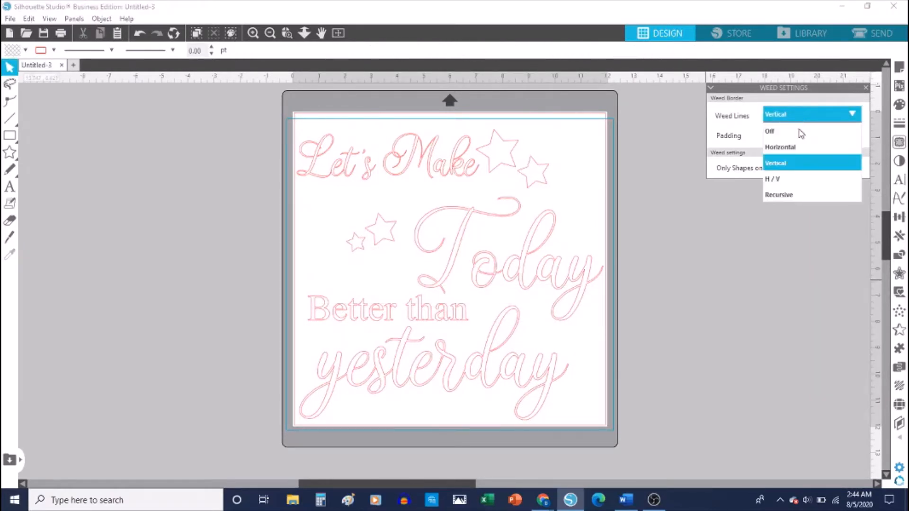
click(794, 183)
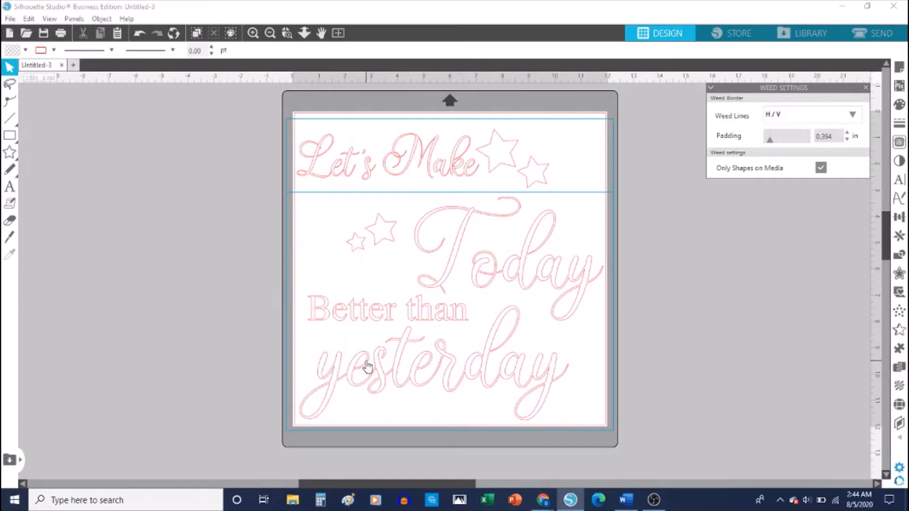
Move "yesterday" and "Today" with its stars partly off the mat, and shift the "Let's Make" group to the right
drag(368, 366, 610, 350)
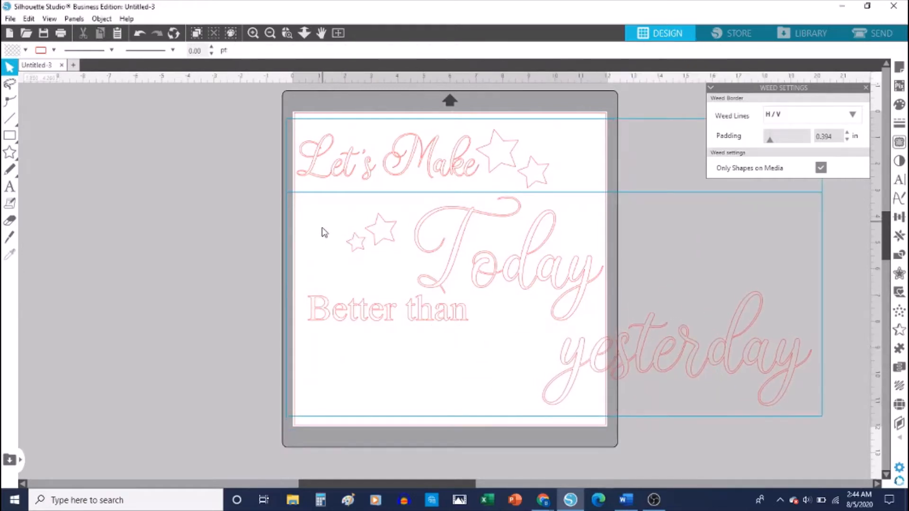
click(385, 232)
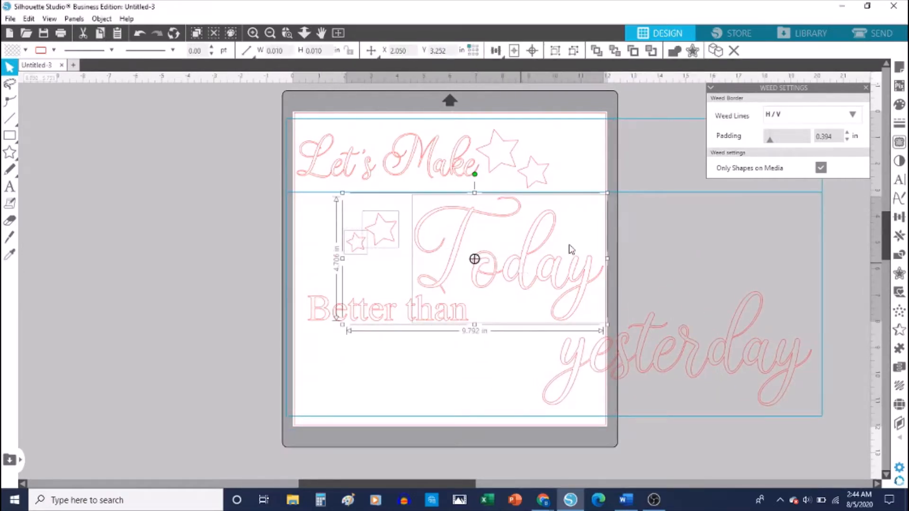
drag(525, 266, 729, 267)
click(266, 138)
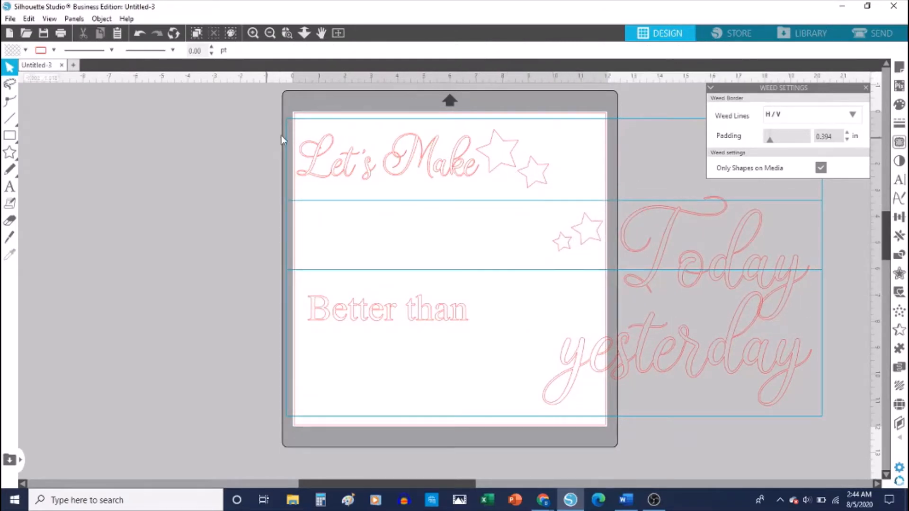
drag(349, 166, 416, 160)
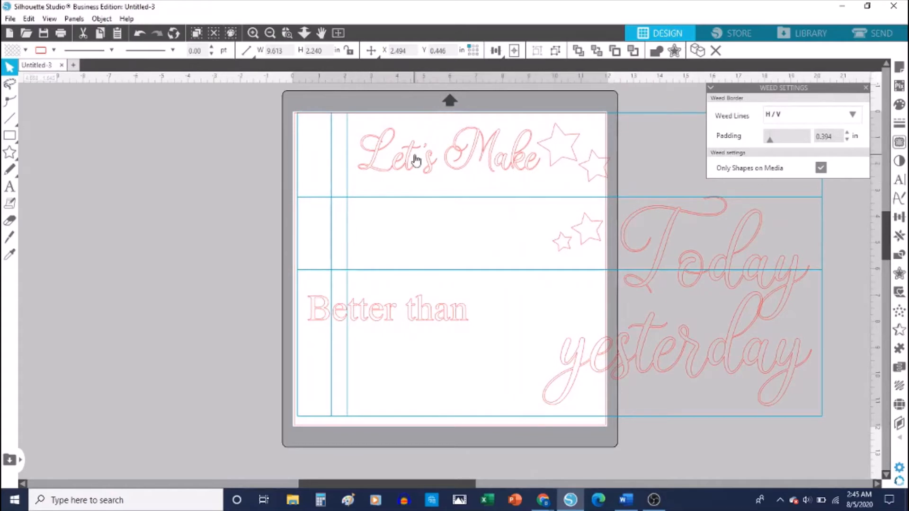
Undo the moves of the "Let's Make", "Today" and "yesterday" elements
key(ctrl+z)
key(ctrl+z)
key(ctrl+z)
key(ctrl+z)
key(ctrl+z)
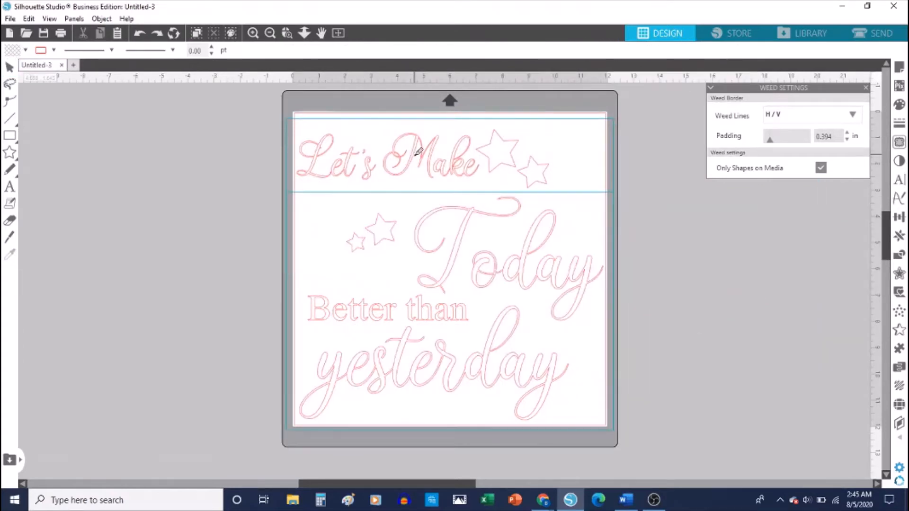
Set the weed line type to Recursive
click(767, 125)
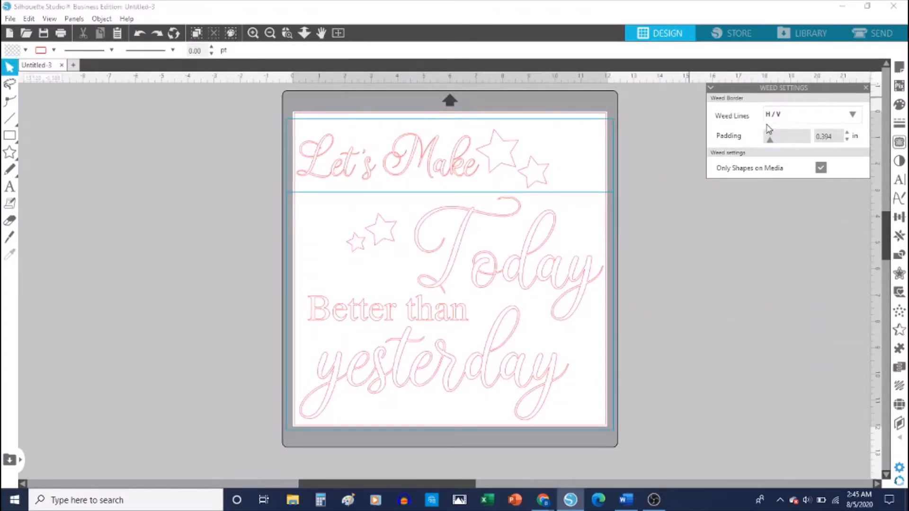
click(771, 119)
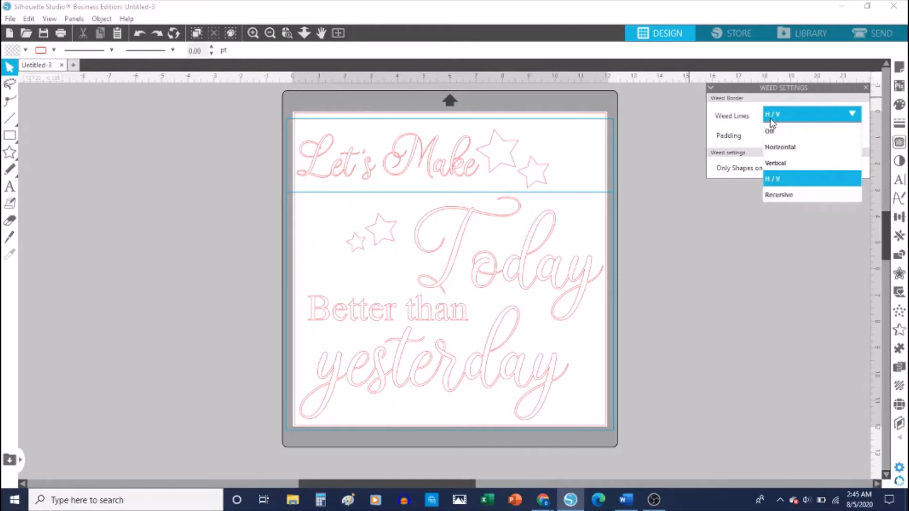
click(780, 194)
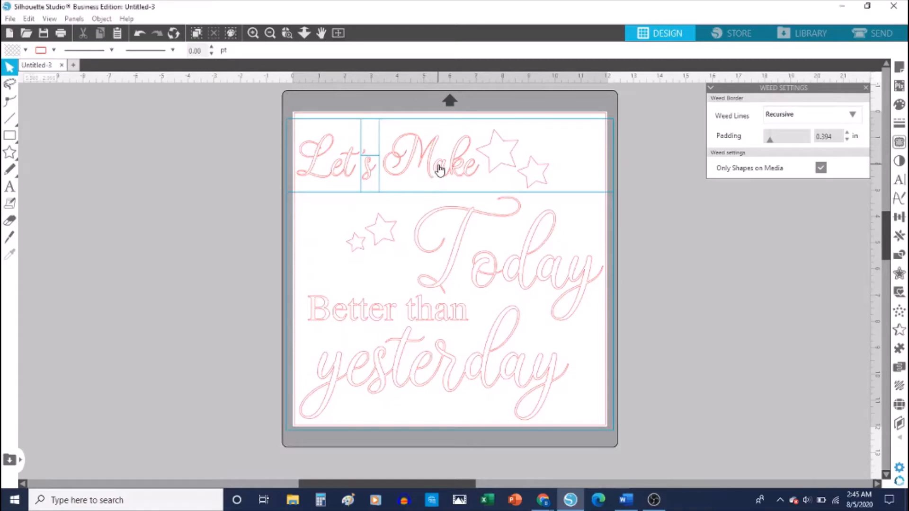
Ungroup the "Let's Make" lettering from the two stars beside it
mouse_move(436, 166)
mouse_down()
mouse_move(432, 160)
mouse_move(463, 169)
mouse_move(430, 167)
mouse_up()
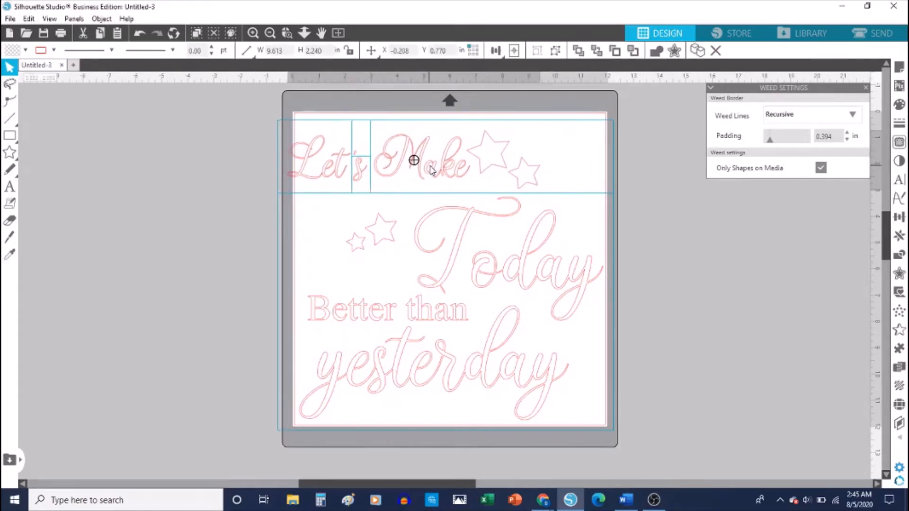
key(ctrl+z)
right_click(455, 170)
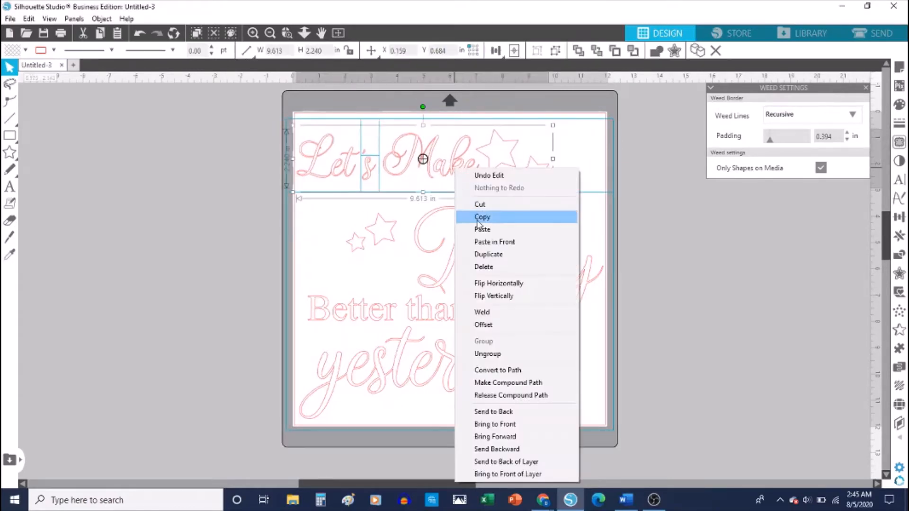
click(493, 355)
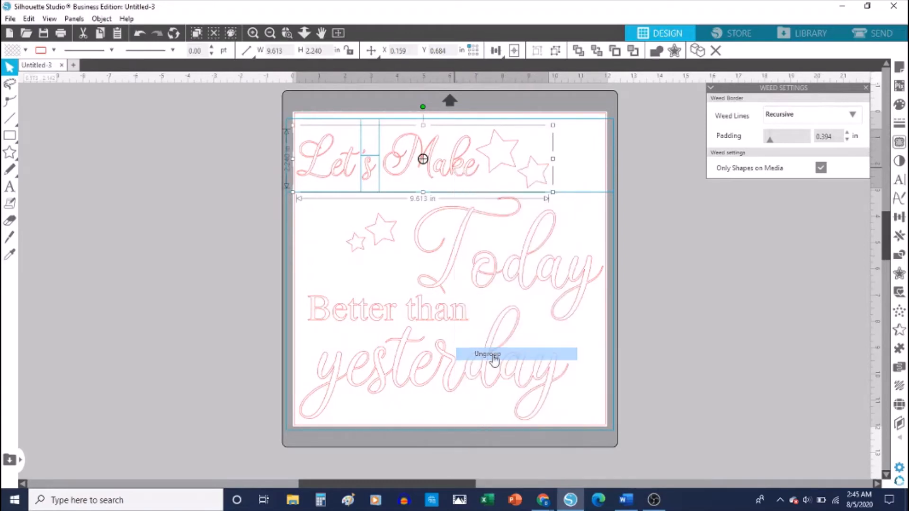
click(651, 185)
click(528, 165)
drag(526, 160, 642, 163)
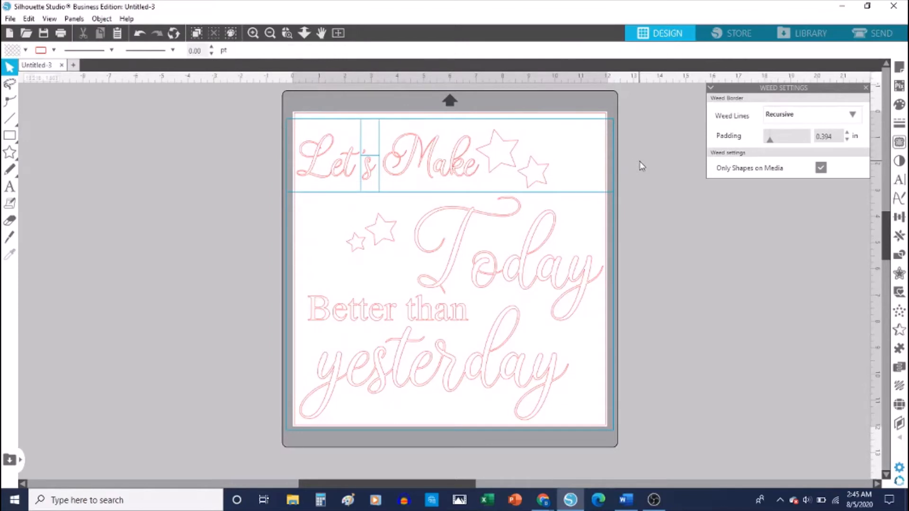
Ungroup the "Let's Make" lettering into separate letters and shift "ake" with the two upper stars slightly right, away from the "M"
right_click(443, 165)
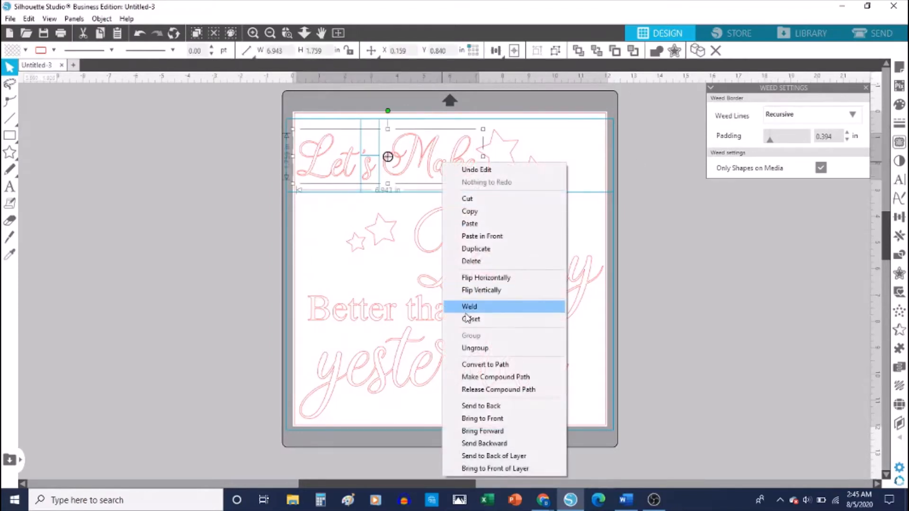
click(469, 348)
click(697, 219)
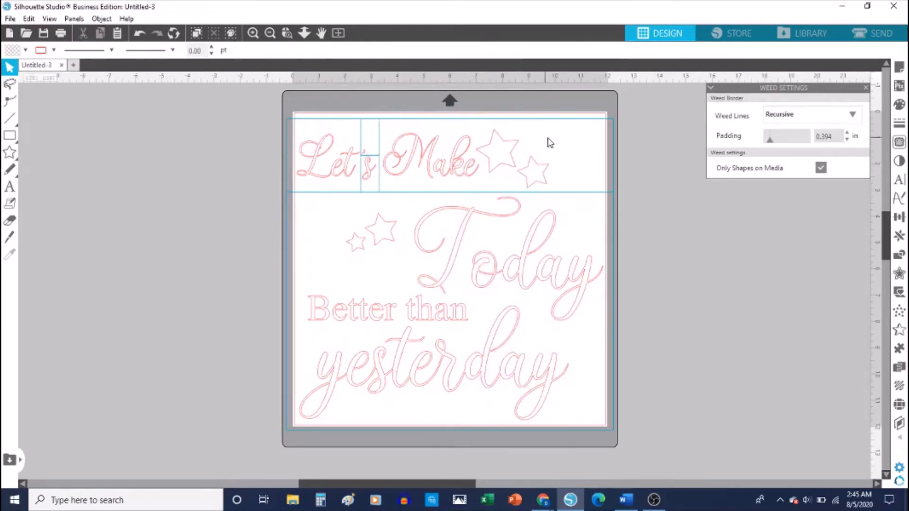
drag(562, 175, 449, 168)
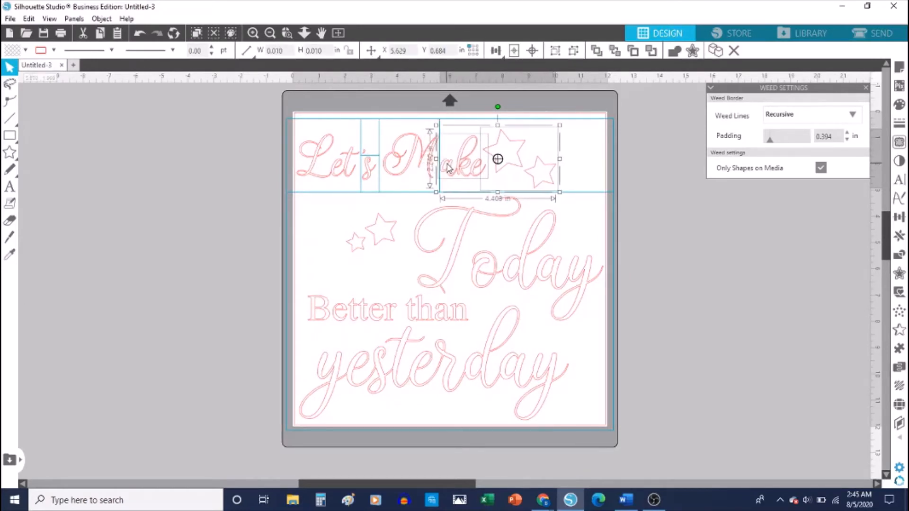
click(662, 262)
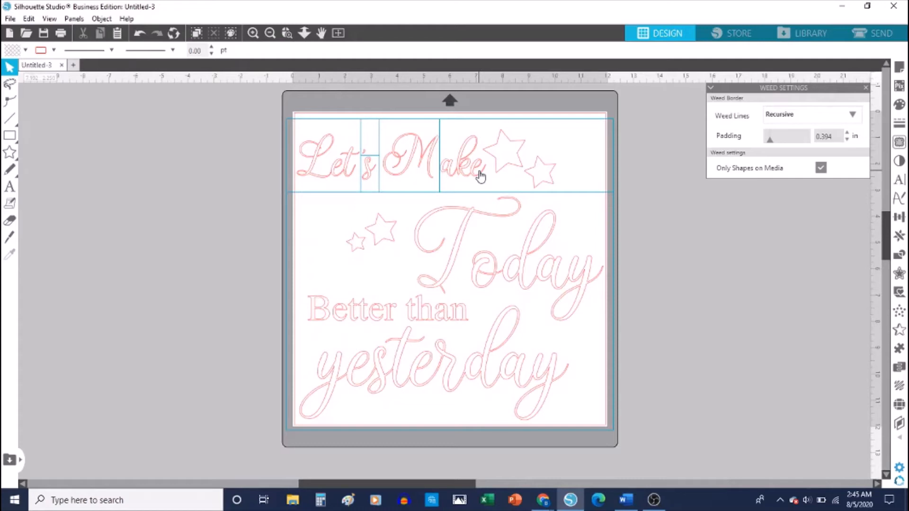
Undo the shift of "ake" with the two upper stars and the splitting of "Let's Make" into separate letters
drag(469, 172, 466, 174)
click(465, 172)
key(i)
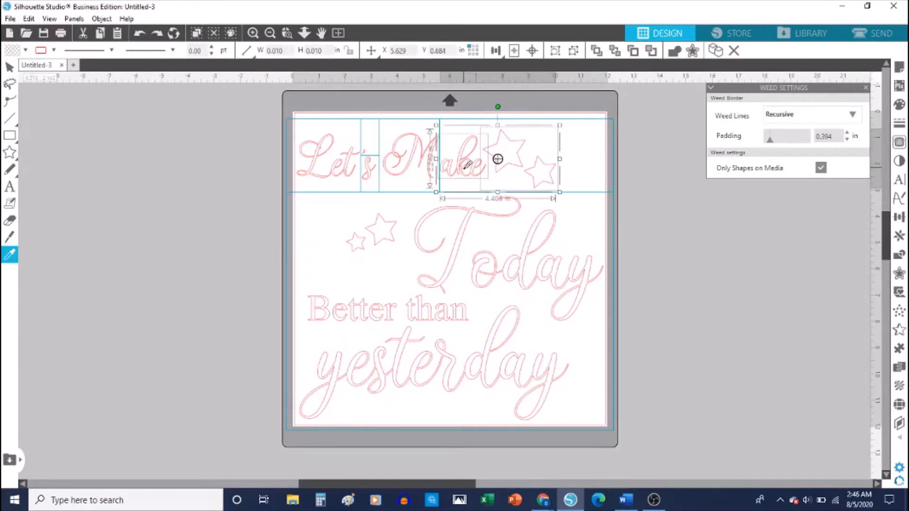
key(Left)
key(ctrl+z)
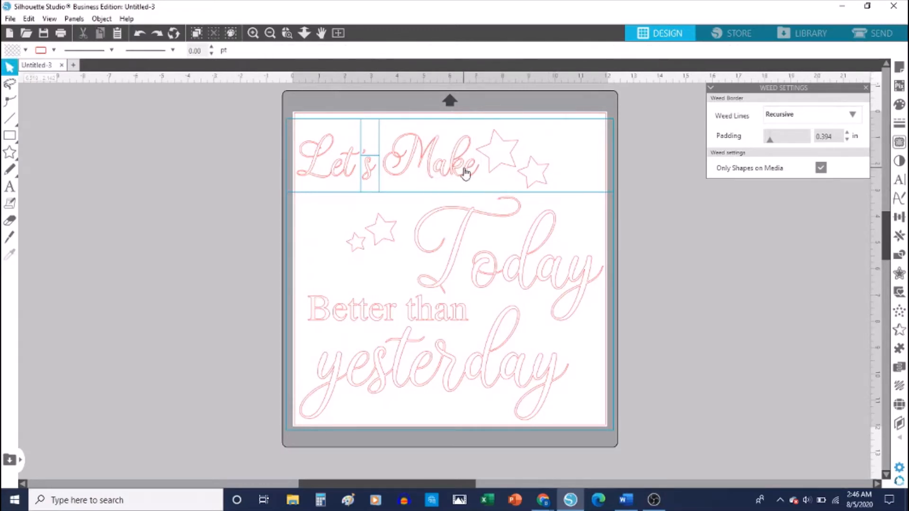
click(465, 172)
key(i)
key(ctrl+z)
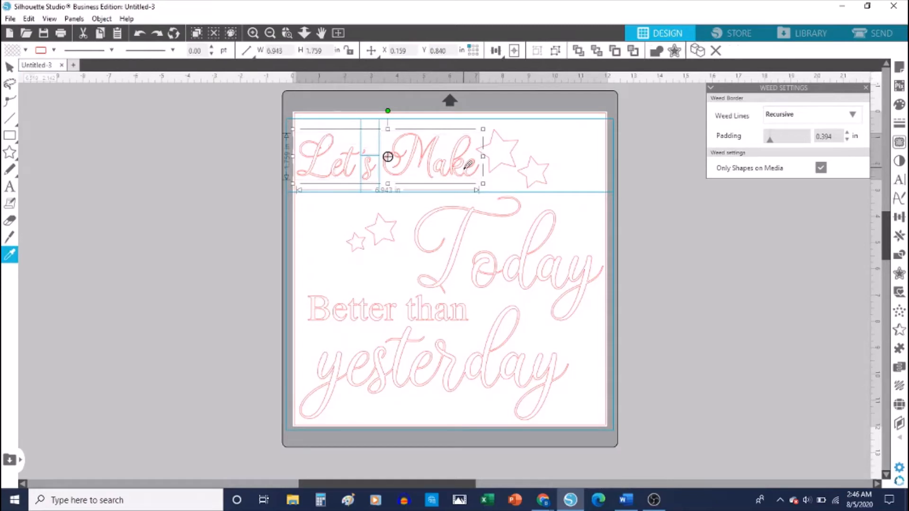
key(Escape)
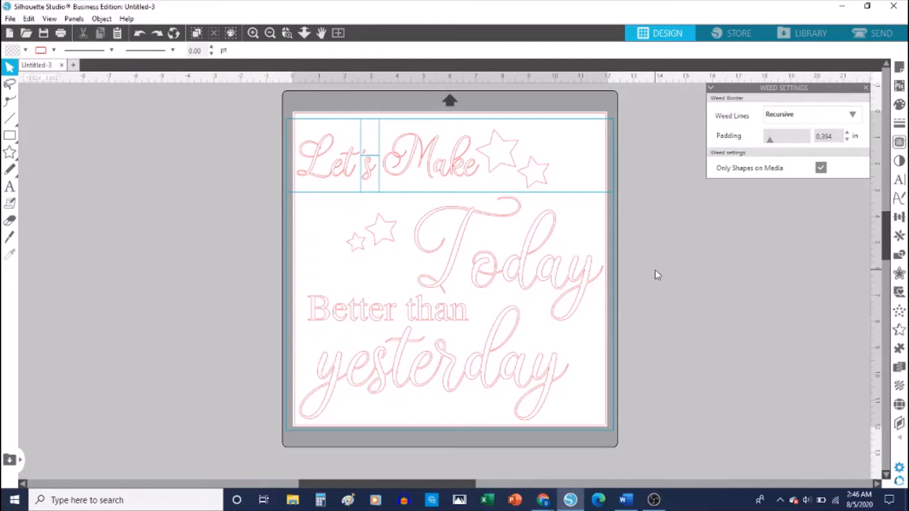
Undo the earlier edits back to the Horizontal weed line type and the lower placement of "Let's Make" with its two stars
key(Tab)
key(i)
key(Escape)
key(Down)
key(Down)
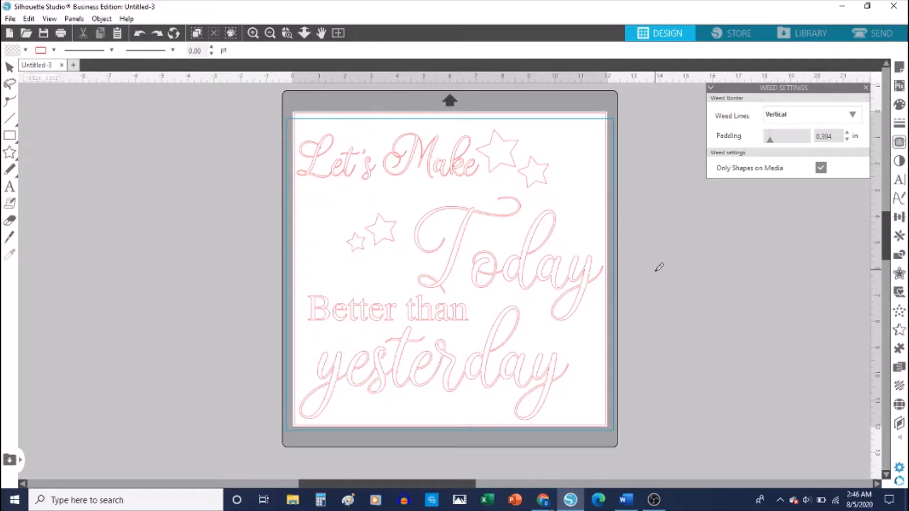
key(Tab)
key(i)
key(Escape)
key(Down)
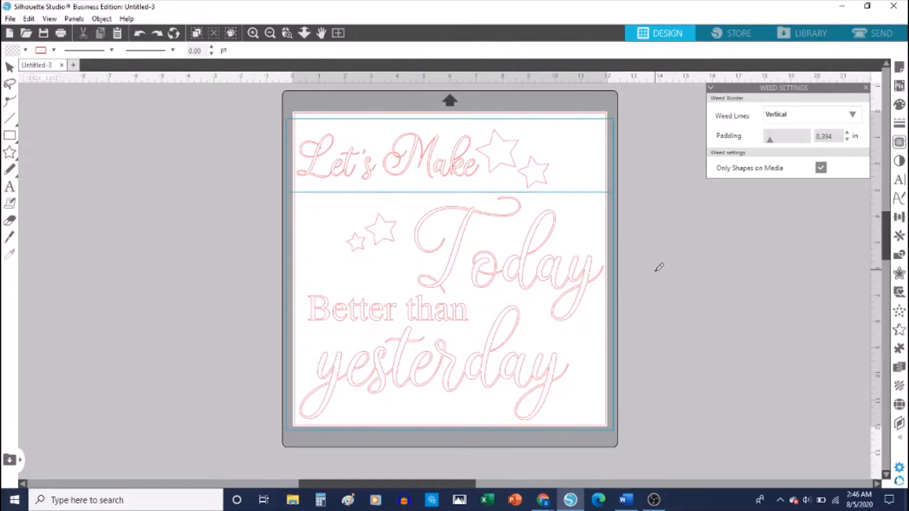
key(Tab)
key(i)
key(Escape)
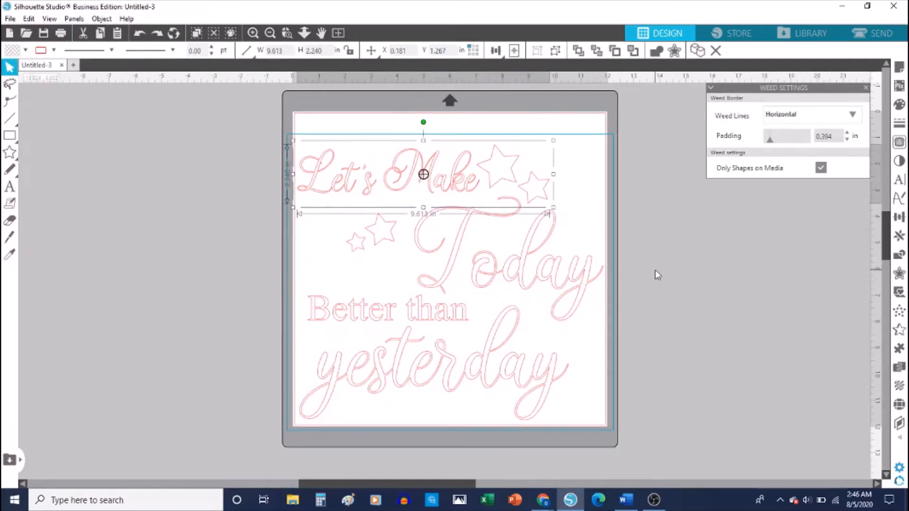
click(707, 354)
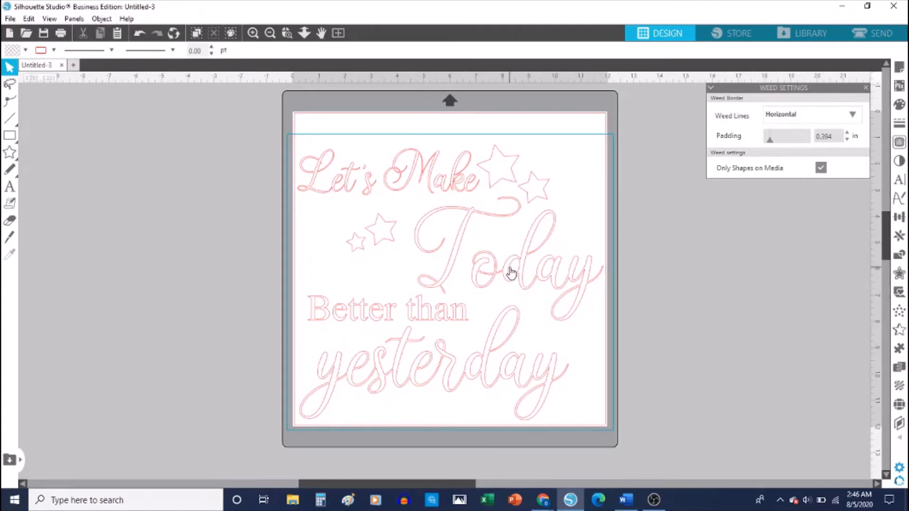
Move "Let's Make" with its two stars off the media to the left and turn off Only Shapes on Media
drag(406, 177, 135, 199)
click(152, 246)
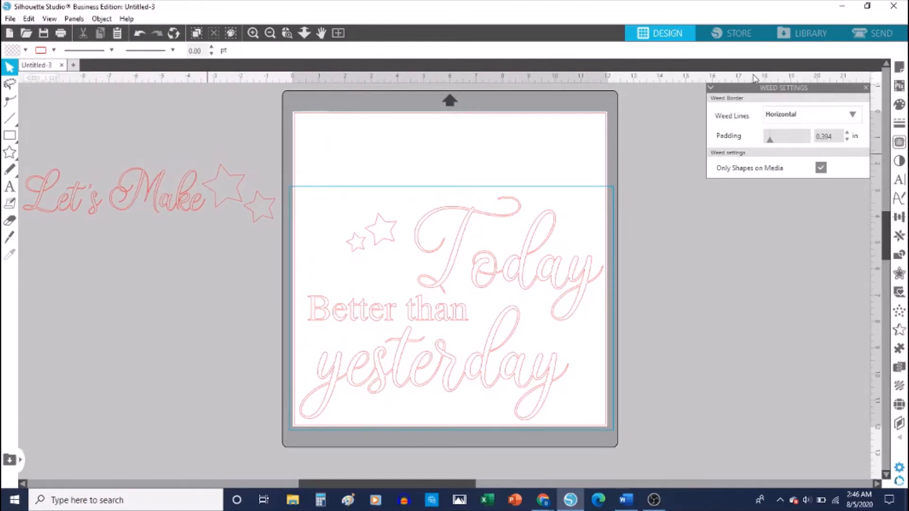
click(821, 168)
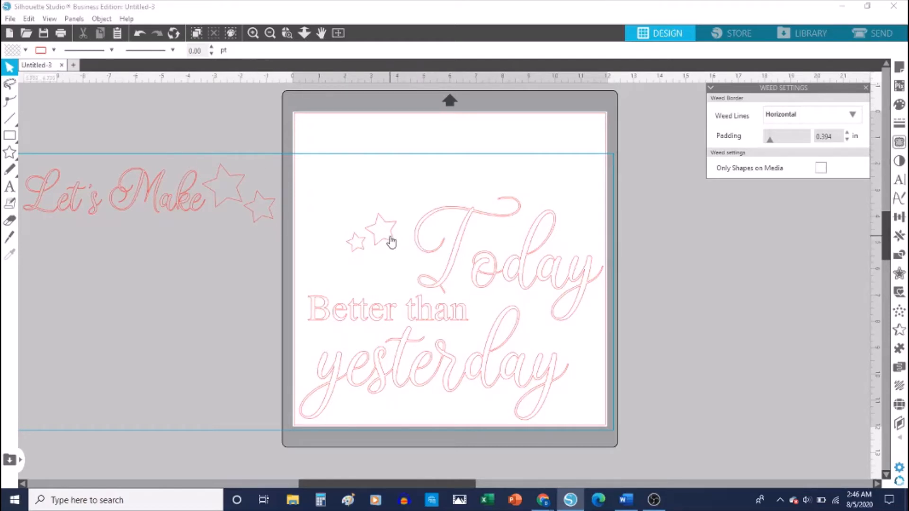
Move the larger lower star and the "Today" lettering off the media to the right
drag(392, 236, 669, 317)
click(426, 270)
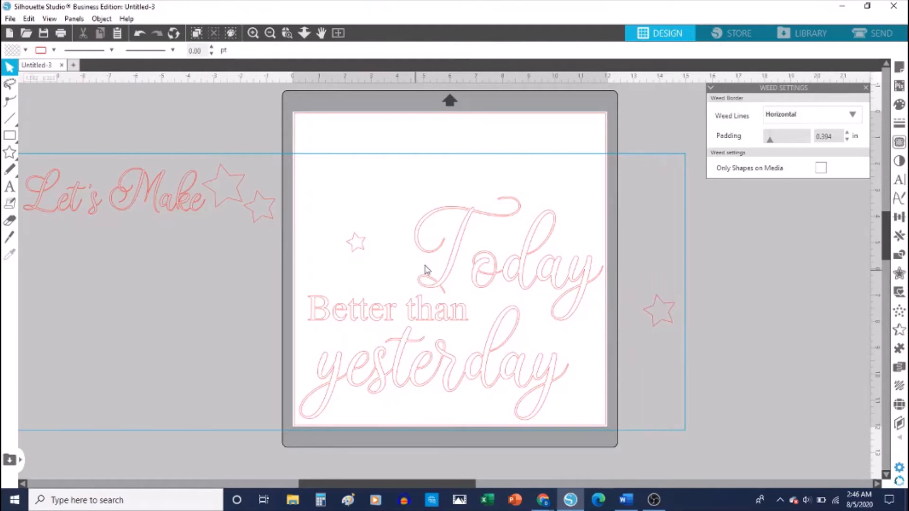
drag(460, 252, 674, 433)
click(674, 434)
scroll(672, 424, down, 5)
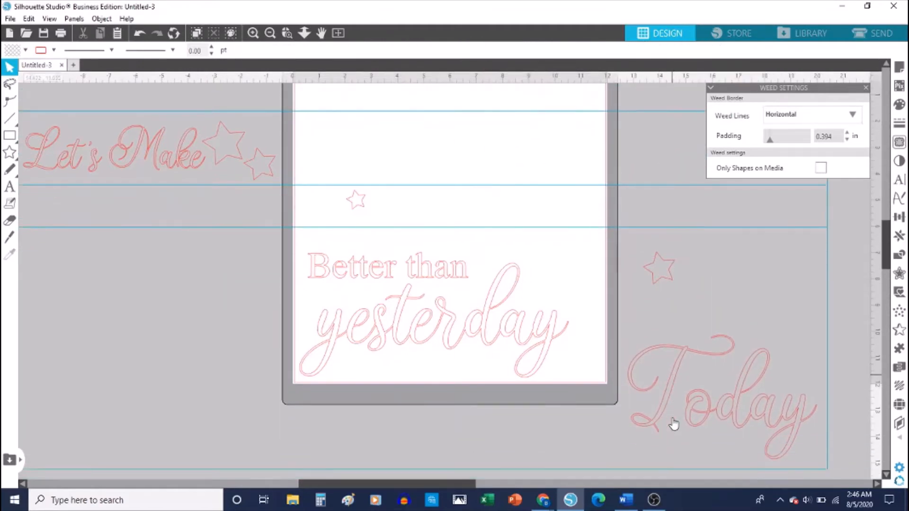
scroll(674, 425, up, 1)
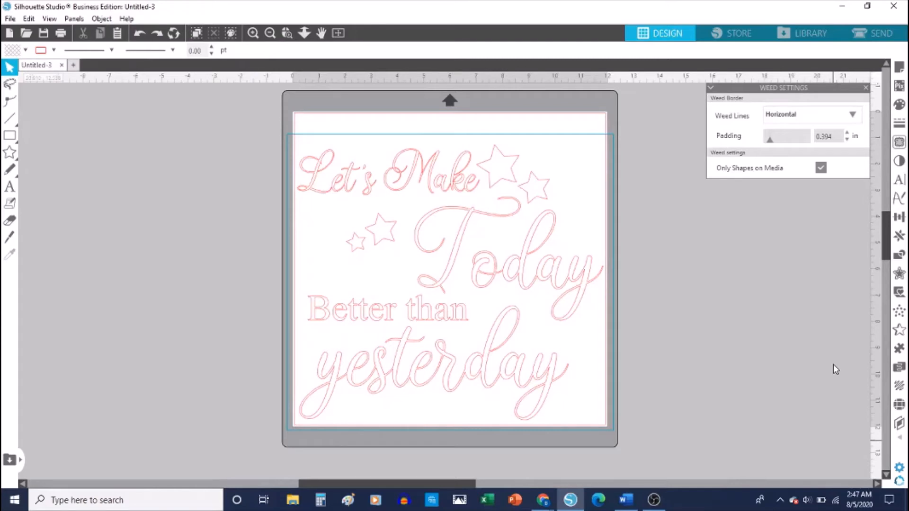
Draw rectangles around "Let's" (about 3.33 × 2.29 in), "Better" (about 3.70 × 1.51 in) and "than" (about 2.66 × 1.36 in)
click(11, 137)
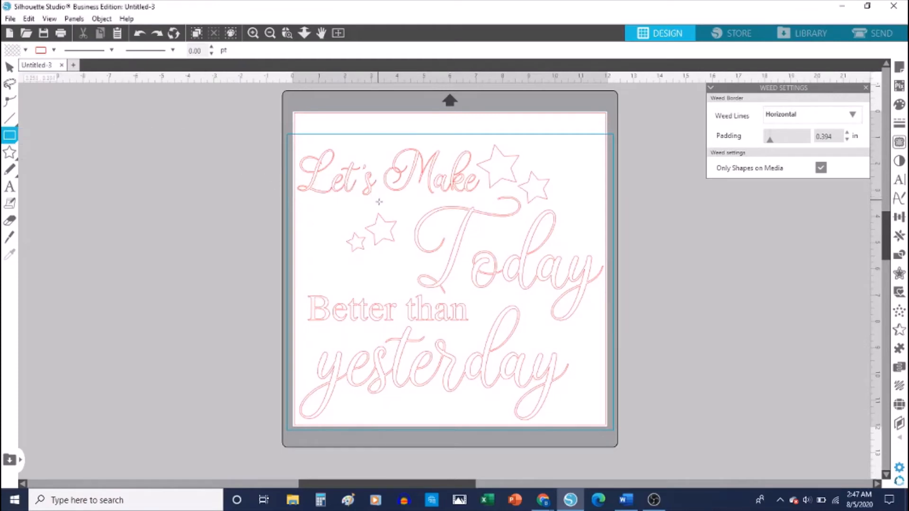
drag(380, 202, 290, 139)
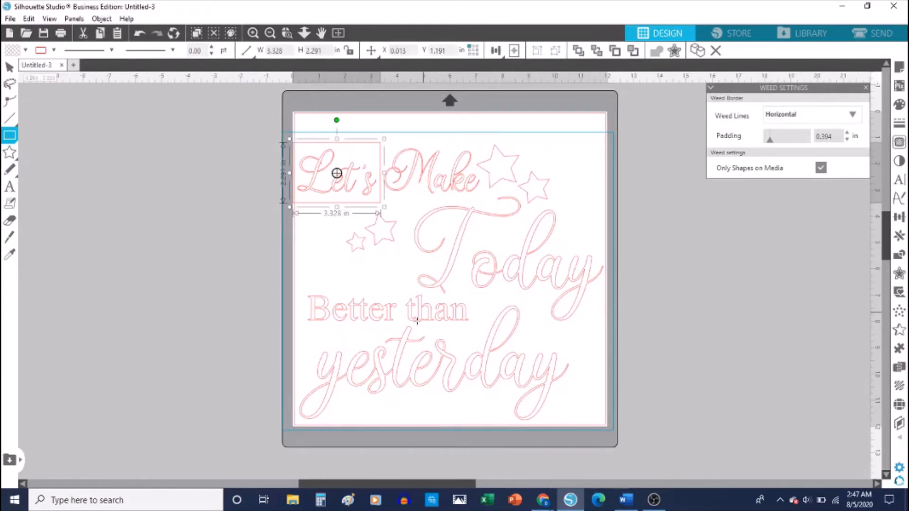
drag(400, 327, 302, 287)
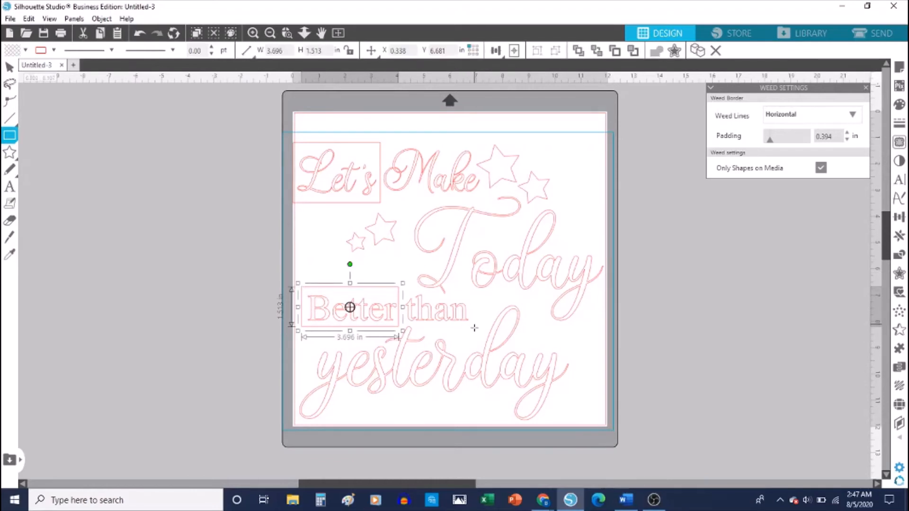
mouse_move(475, 329)
mouse_down()
mouse_move(431, 321)
mouse_move(405, 294)
mouse_up()
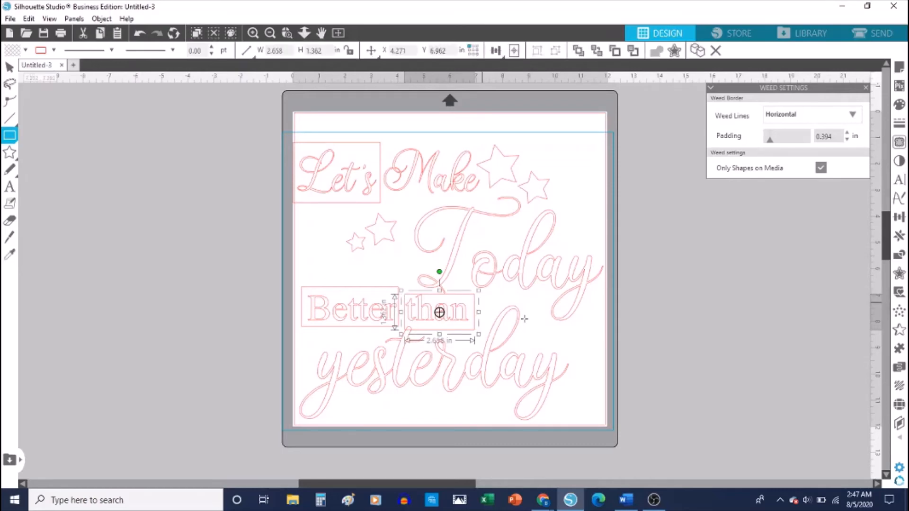
Check the rectangles in the cut preview and resize the one around "than" to about 2.74 × 1.12 in
click(881, 34)
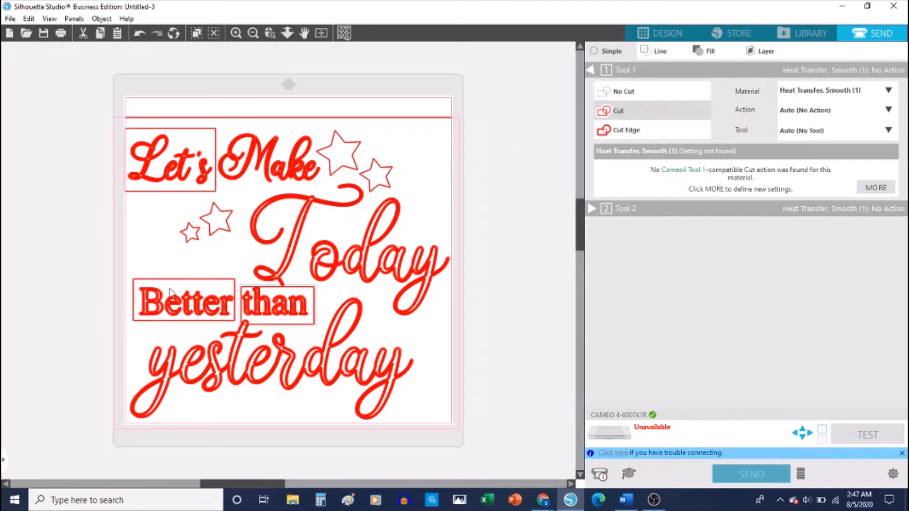
click(667, 34)
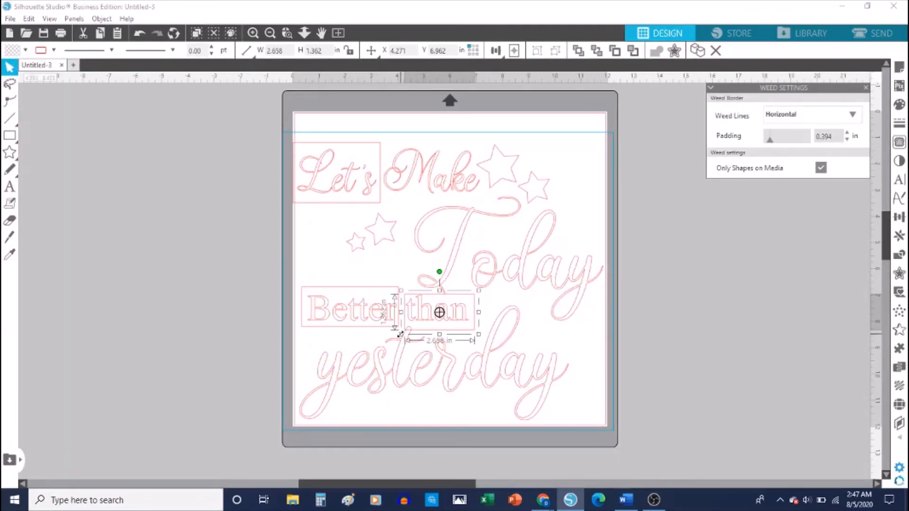
drag(402, 339, 440, 330)
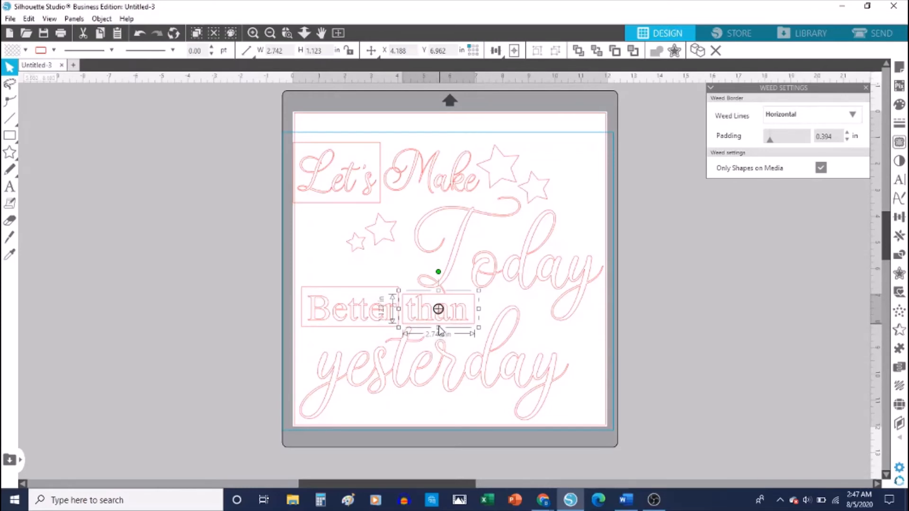
click(626, 421)
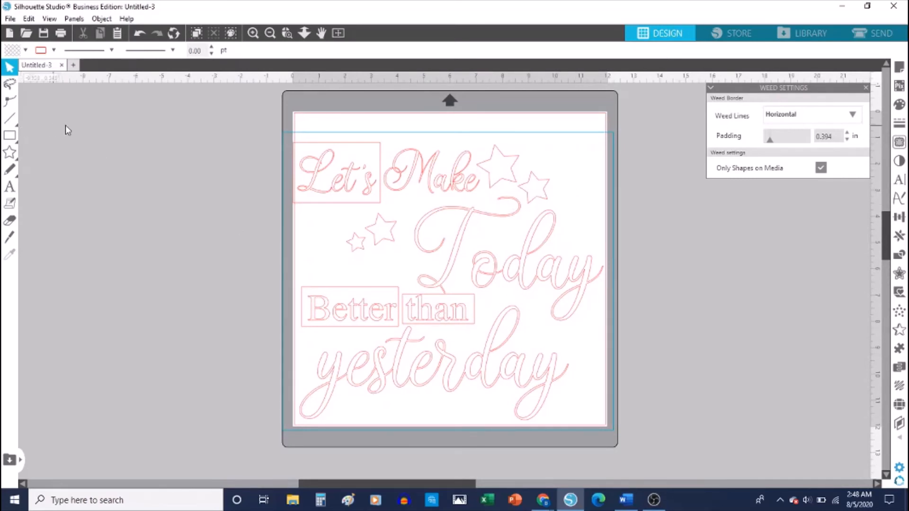
Undo the rectangles drawn around "Let's", "Better" and "than"
key(ctrl+z)
key(ctrl+z)
key(ctrl+z)
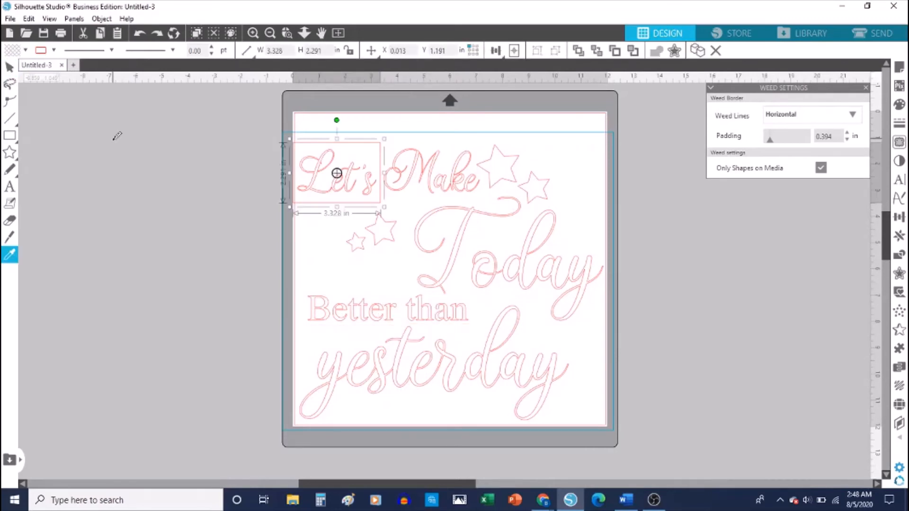
key(Escape)
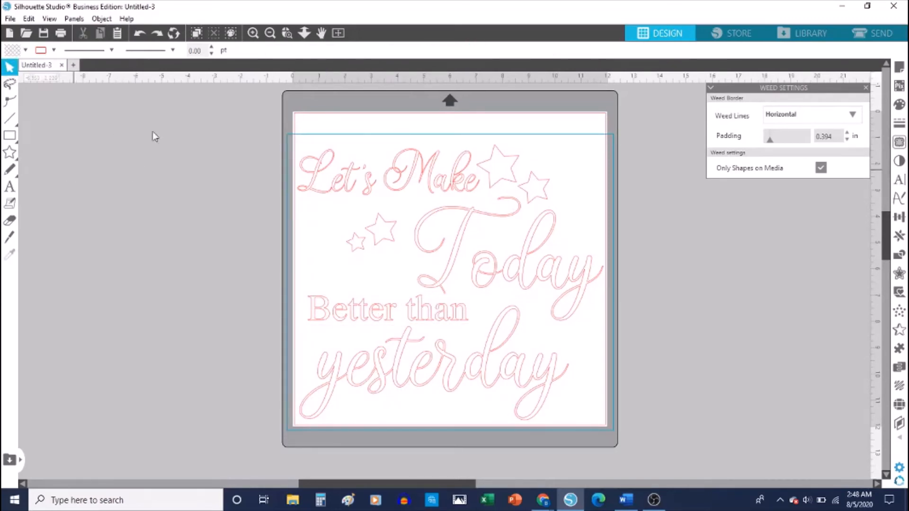
Draw straight lines forming a slanted box around the two lower stars and check them in the cut preview
click(9, 118)
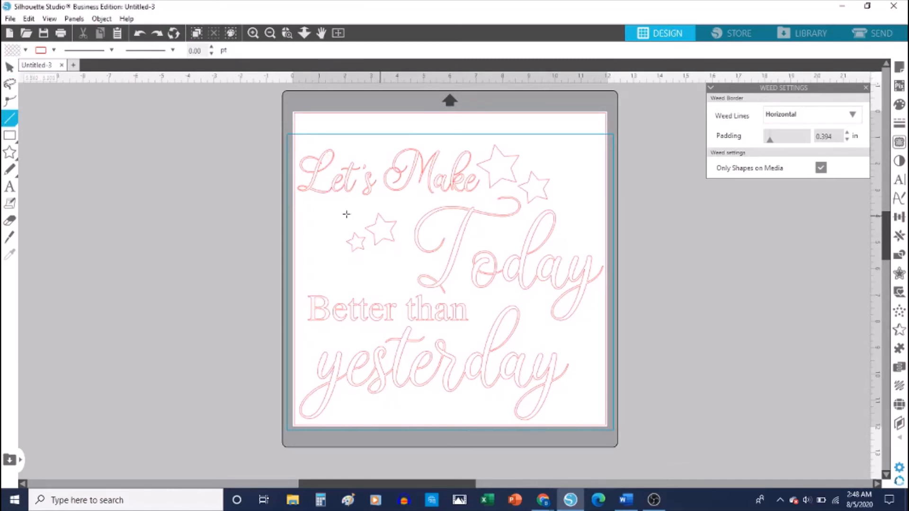
mouse_move(338, 242)
mouse_down()
mouse_move(382, 203)
mouse_move(413, 227)
mouse_move(379, 277)
mouse_move(333, 240)
mouse_up()
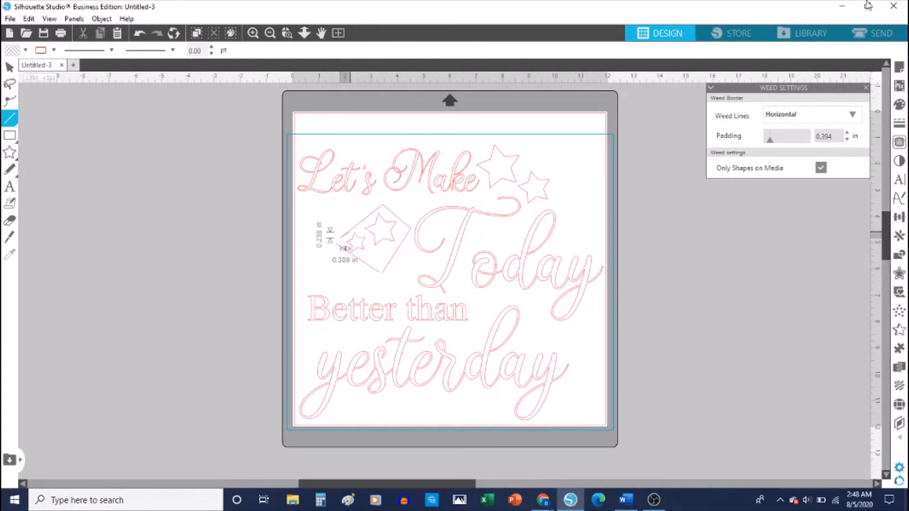
click(882, 34)
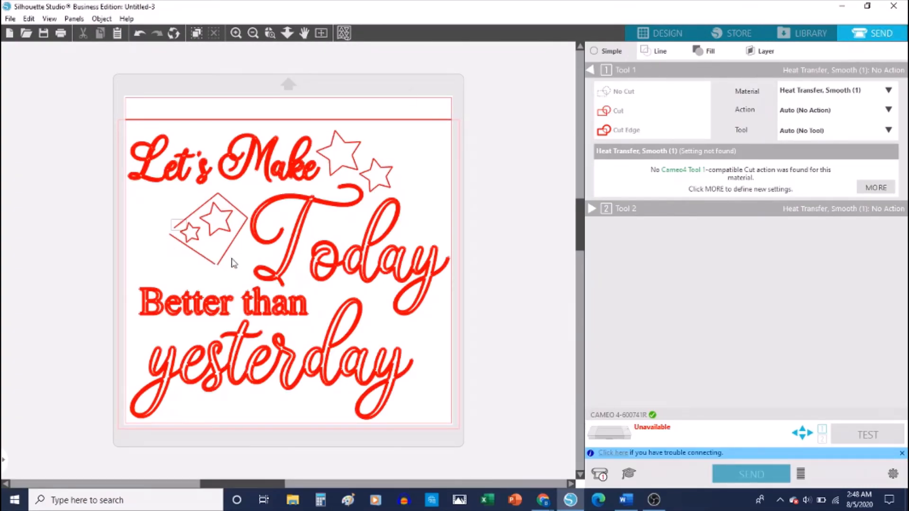
click(660, 36)
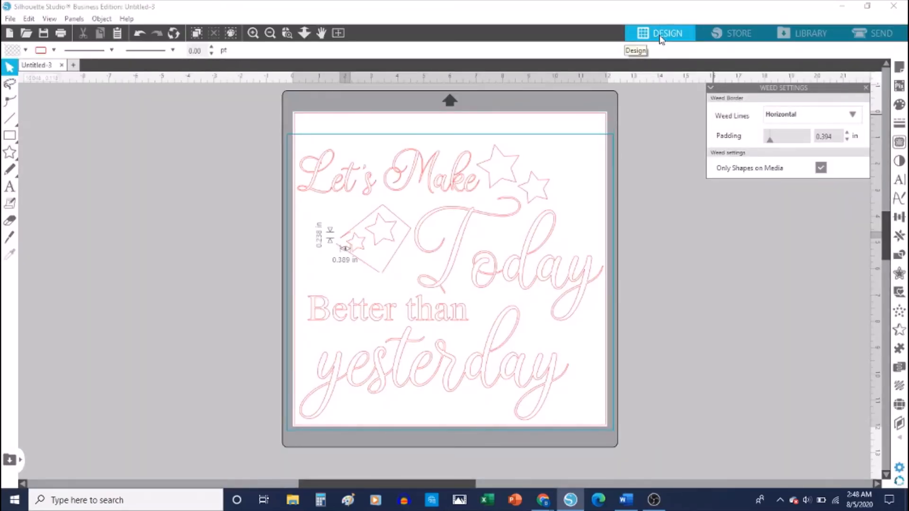
Undo the straight lines forming the box around the two lower stars
key(ctrl+z)
key(ctrl+z)
key(ctrl+z)
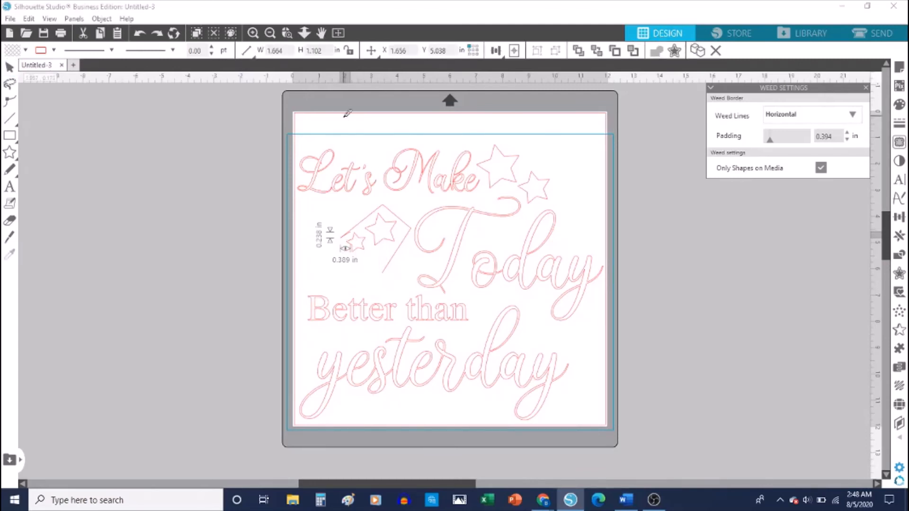
key(ctrl+z)
key(ctrl+z)
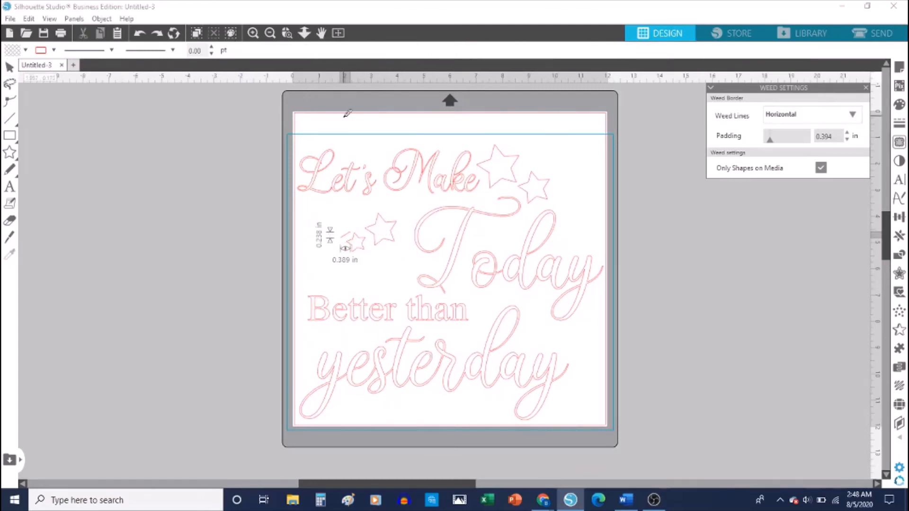
Undo the earlier edits to the "Let's Make" and "yesterday" lettering and delete the leftover line beside the smallest star
key(ctrl+z)
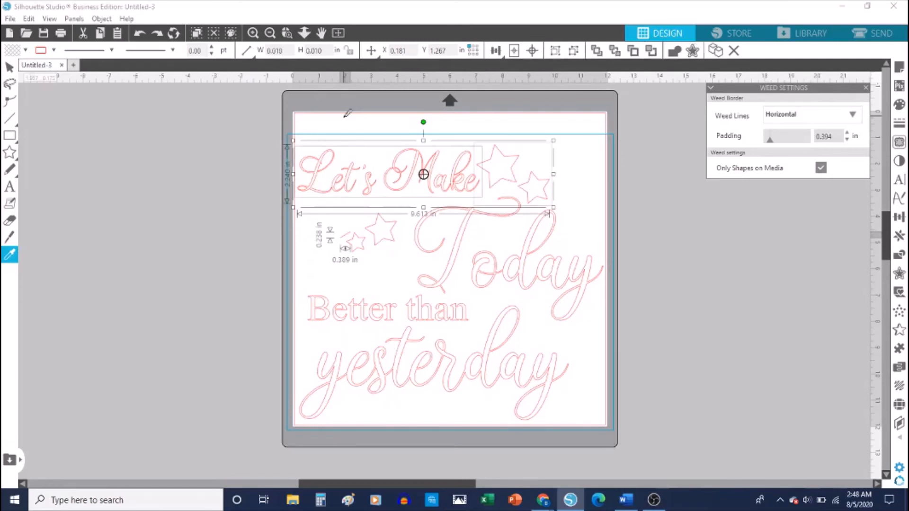
key(ctrl+z)
key(ctrl+z)
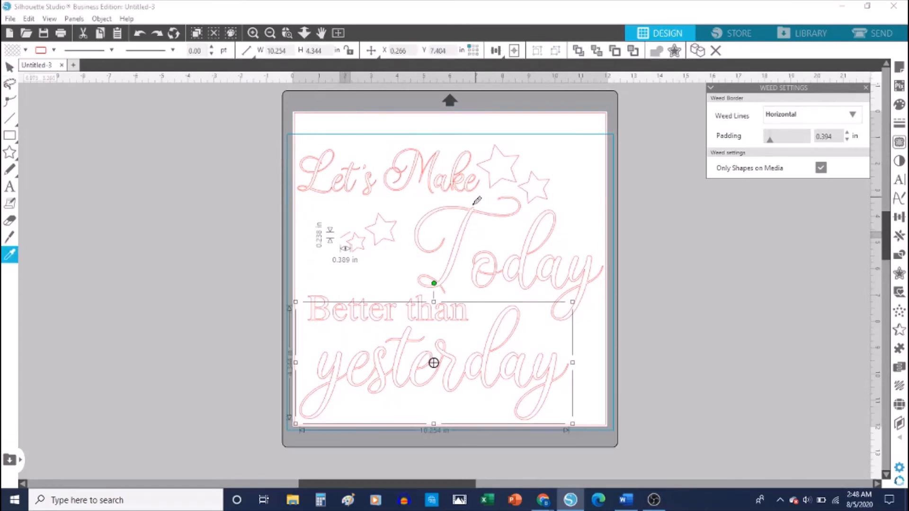
key(ctrl+z)
key(ctrl+z)
key(ctrl+z)
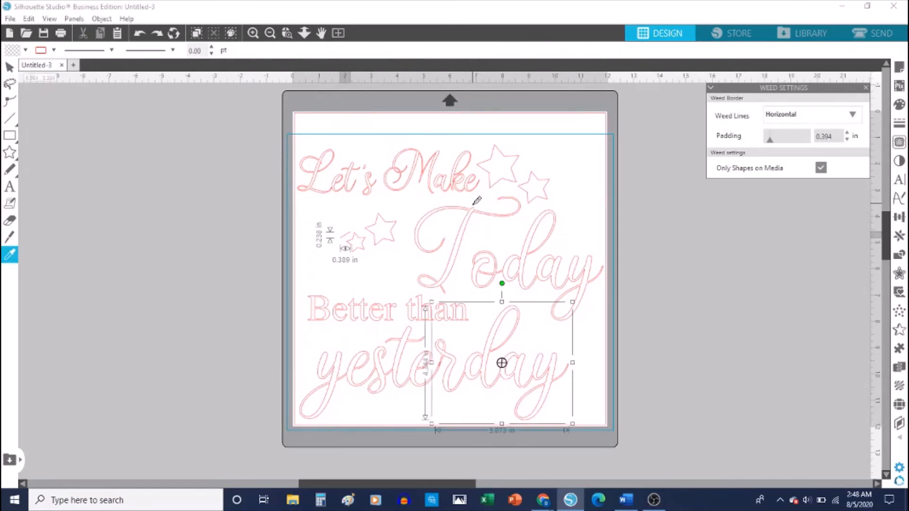
key(ctrl+z)
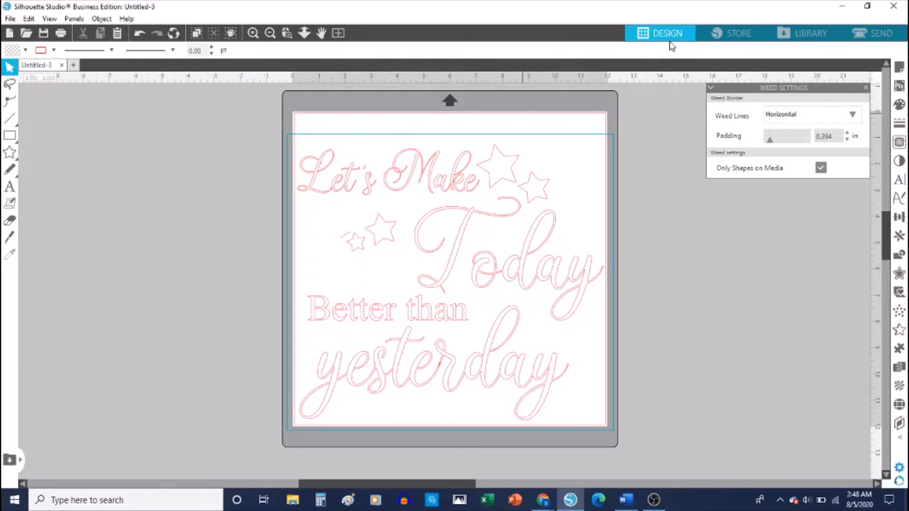
click(347, 242)
key(Delete)
Nudge the "rday" part of "yesterday" slightly down and right to X 5.457, Y 7.423 so it lines up with "yeste"
click(252, 32)
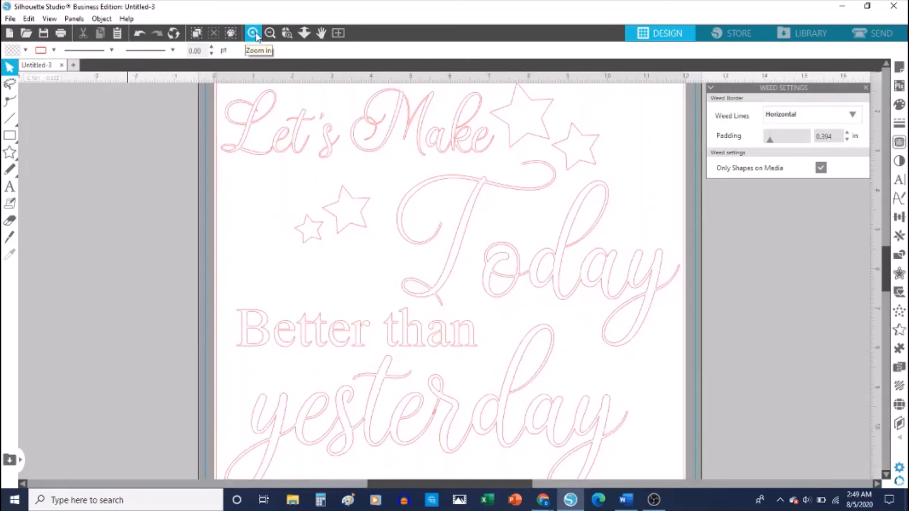
click(252, 32)
scroll(384, 252, down, 5)
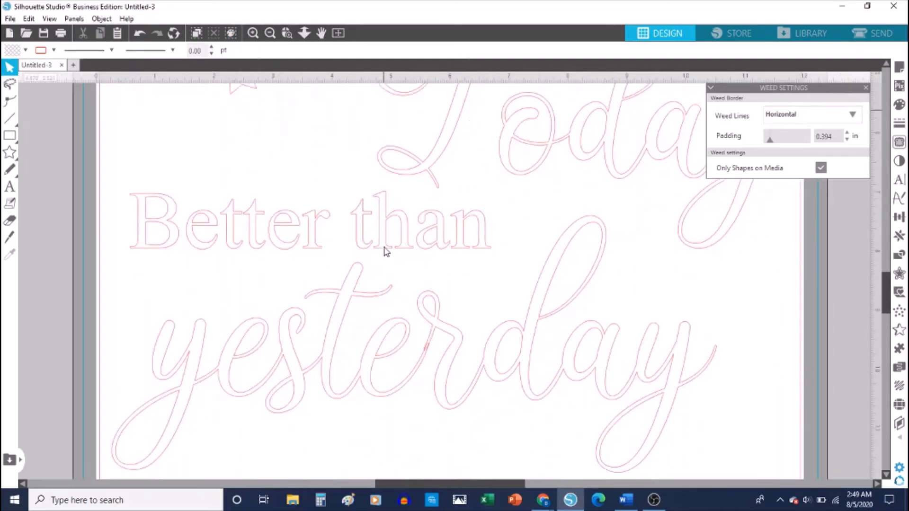
scroll(384, 252, down, 1)
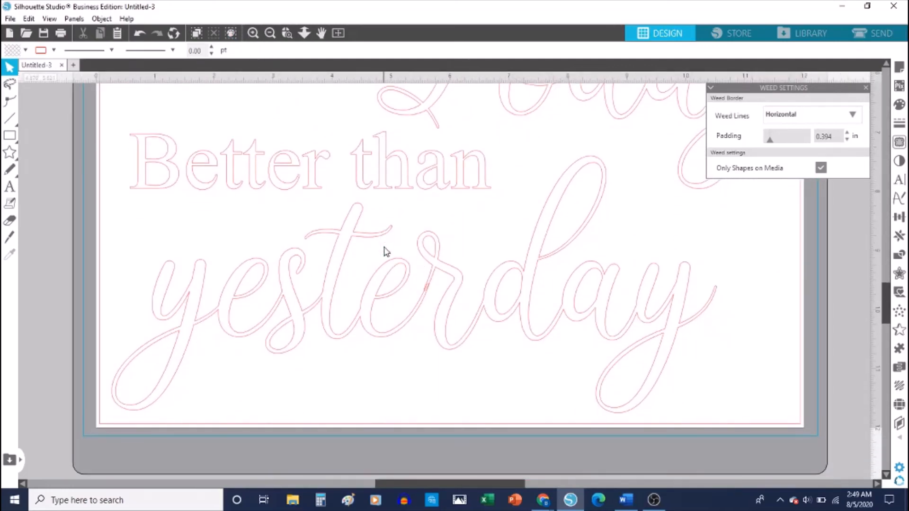
right_click(431, 279)
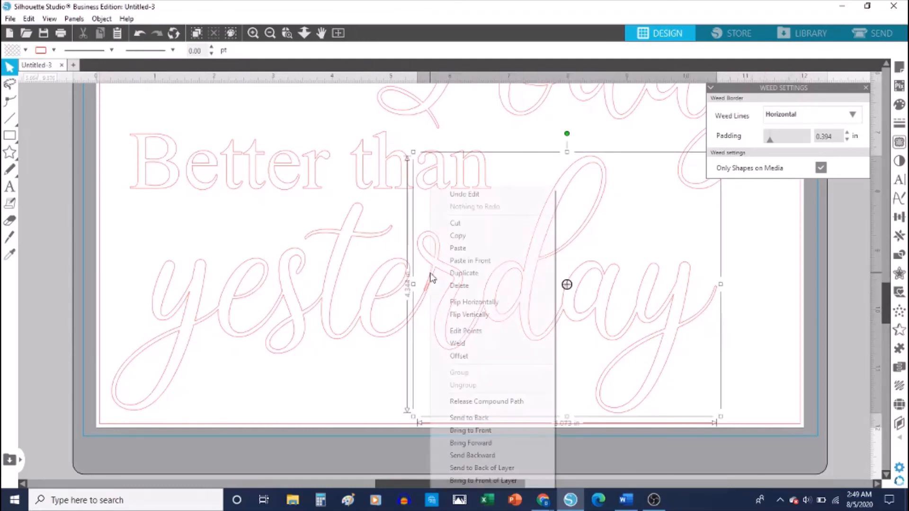
click(672, 456)
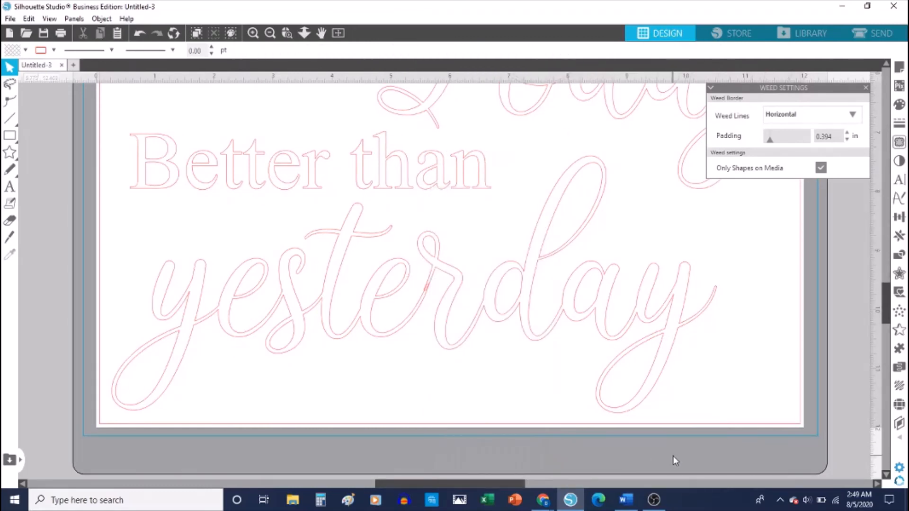
click(431, 284)
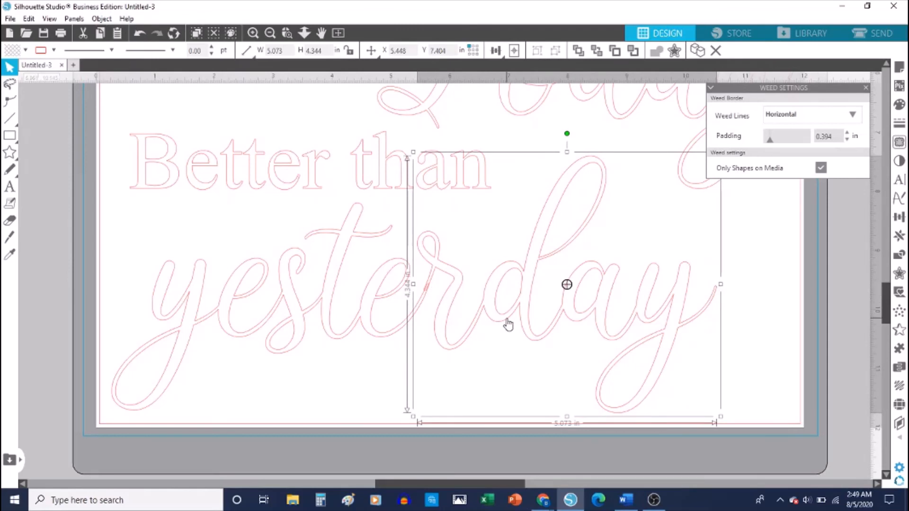
key(Down)
key(Down)
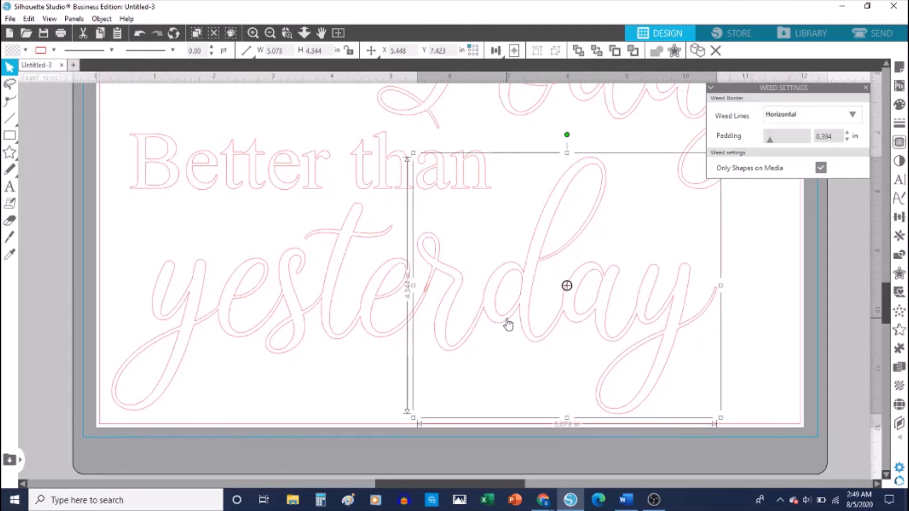
key(Right)
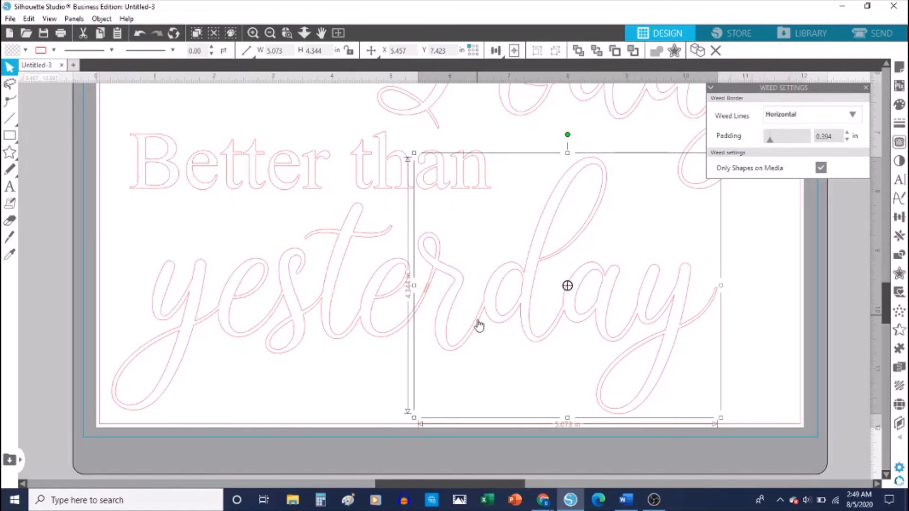
click(771, 347)
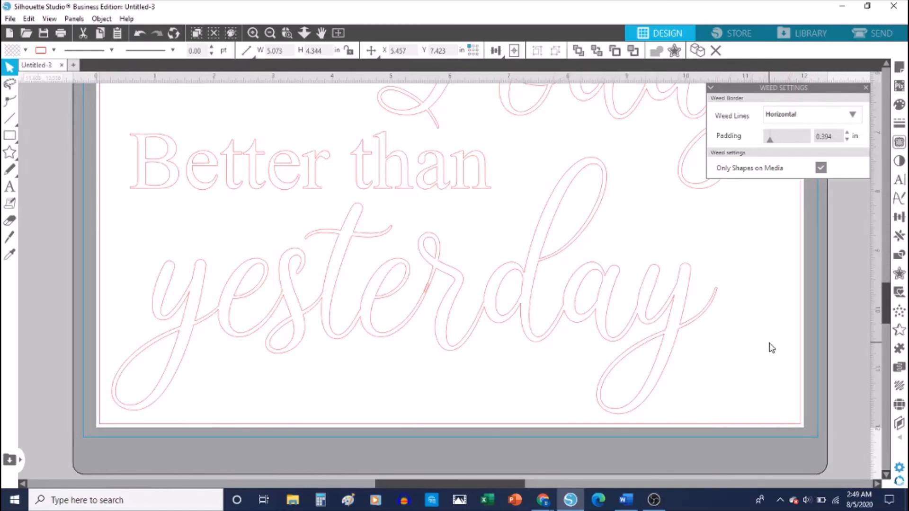
Weld the two parts of "yesterday" into a single shape and deselect it
drag(770, 342, 108, 304)
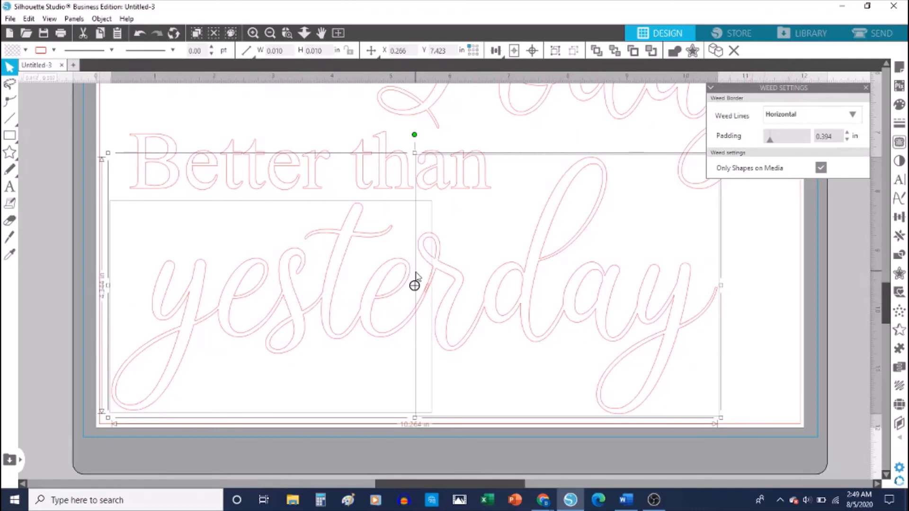
right_click(451, 280)
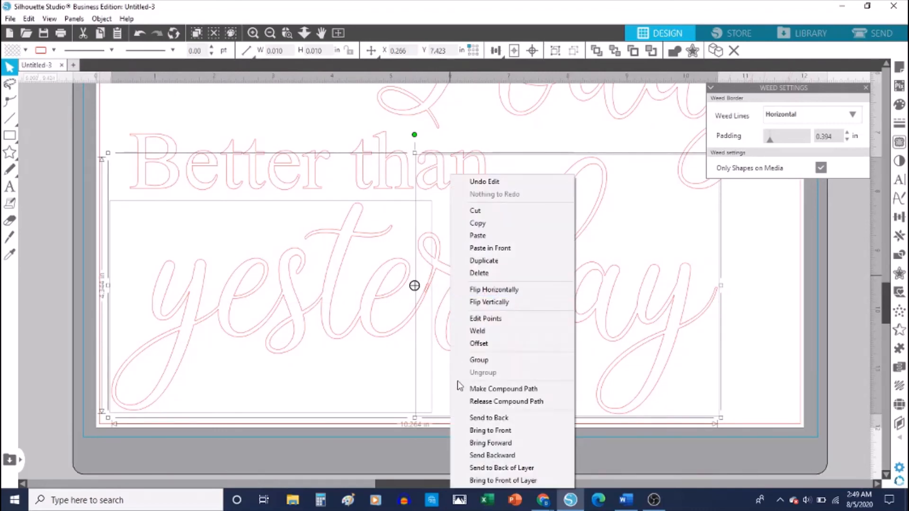
click(495, 333)
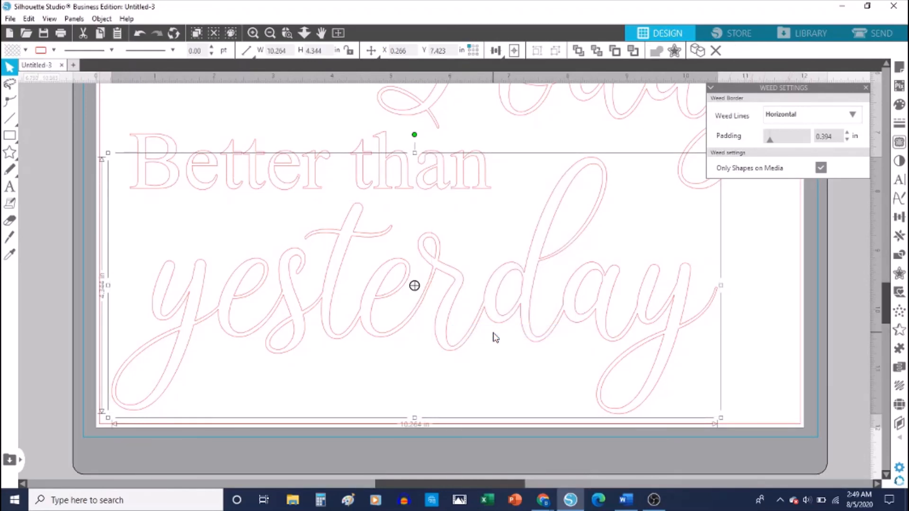
click(270, 34)
click(270, 34)
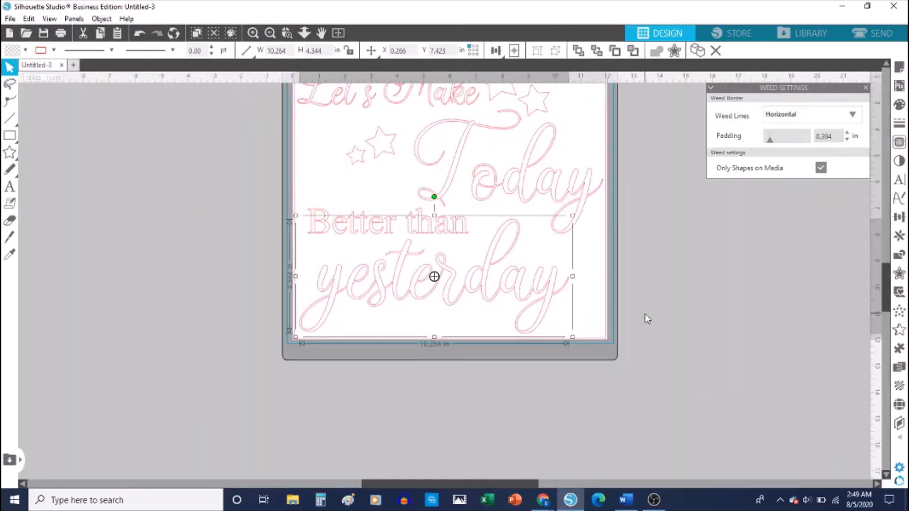
scroll(645, 314, up, 3)
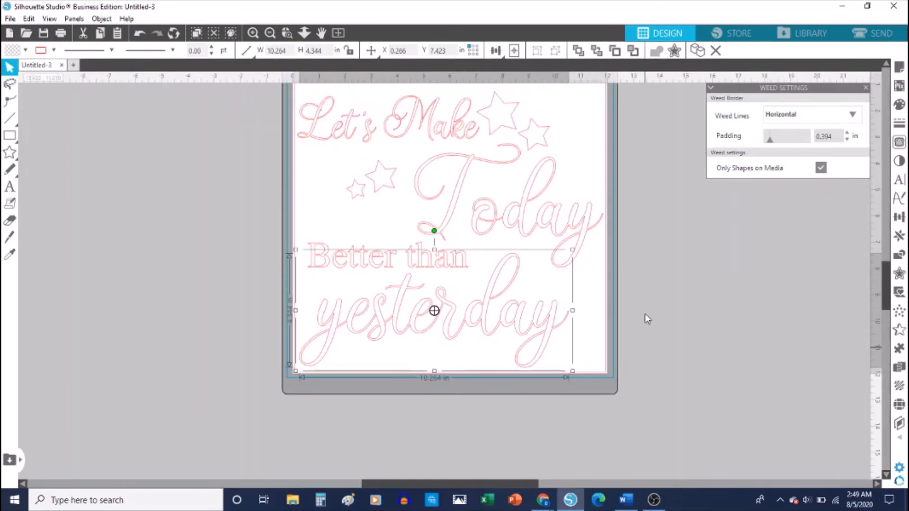
click(645, 314)
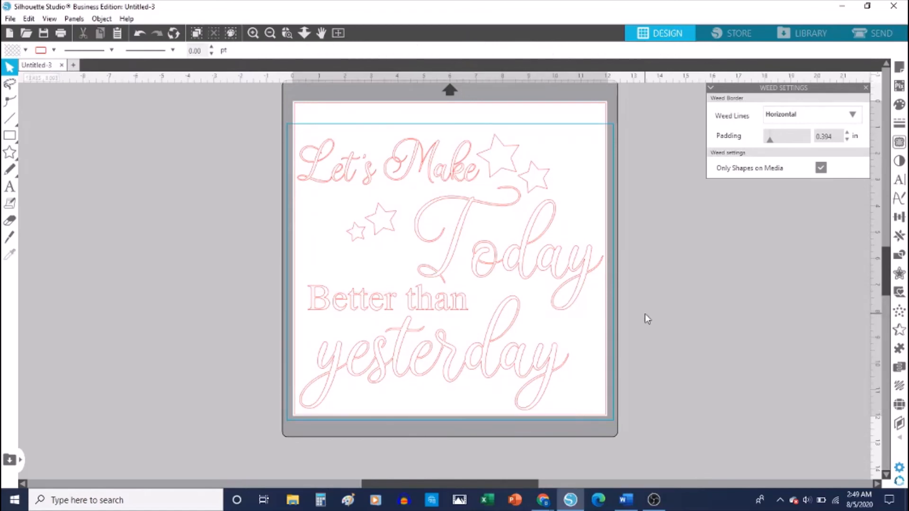